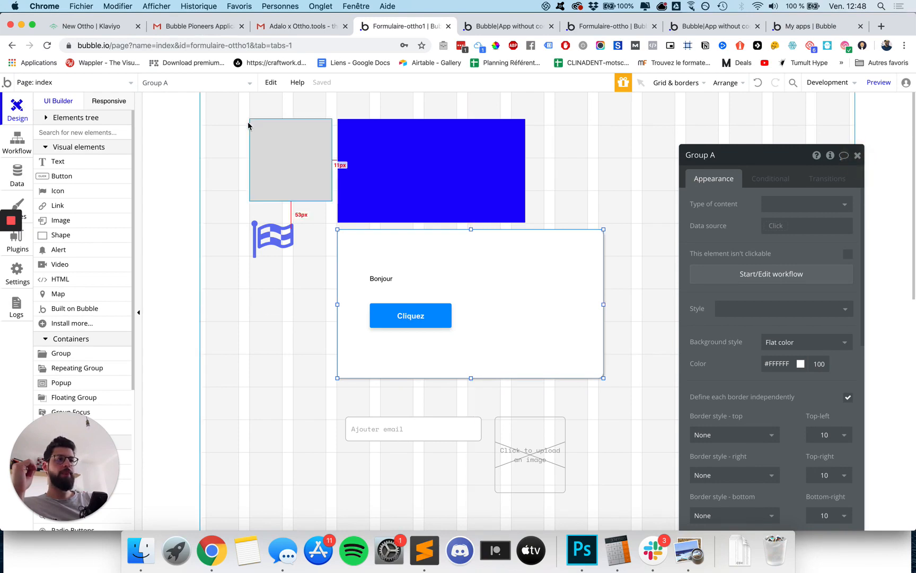
pyautogui.click(857, 156)
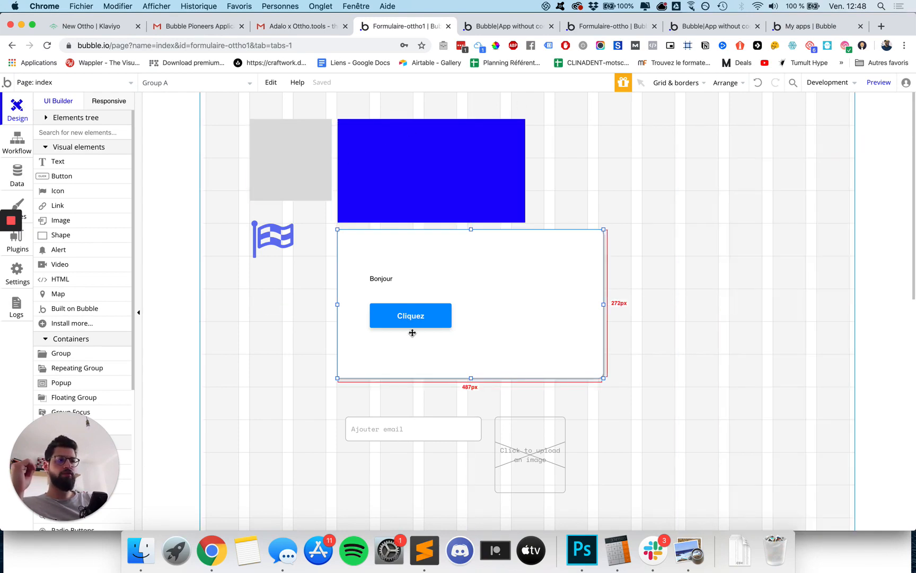
pyautogui.moveTo(217, 114); pyautogui.dragTo(658, 516)
pyautogui.click(721, 251)
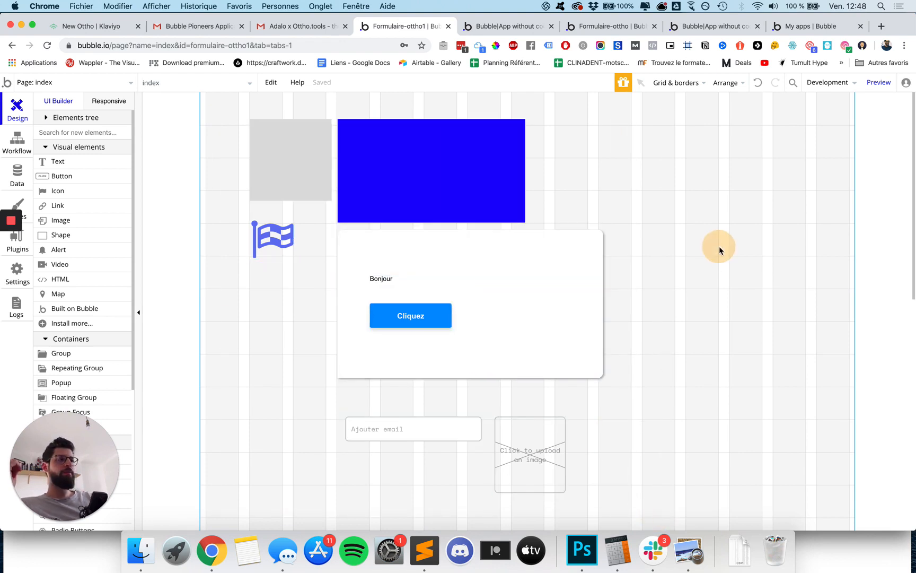
# Try the image uploader in the existing formulaire-ottho1 preview and cancel the file selection.
pyautogui.click(495, 28)
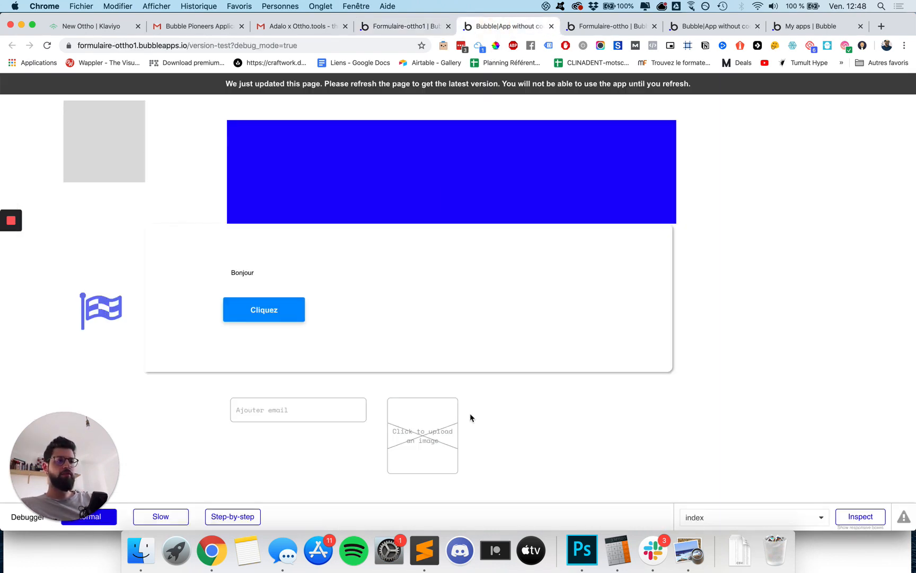
pyautogui.click(433, 426)
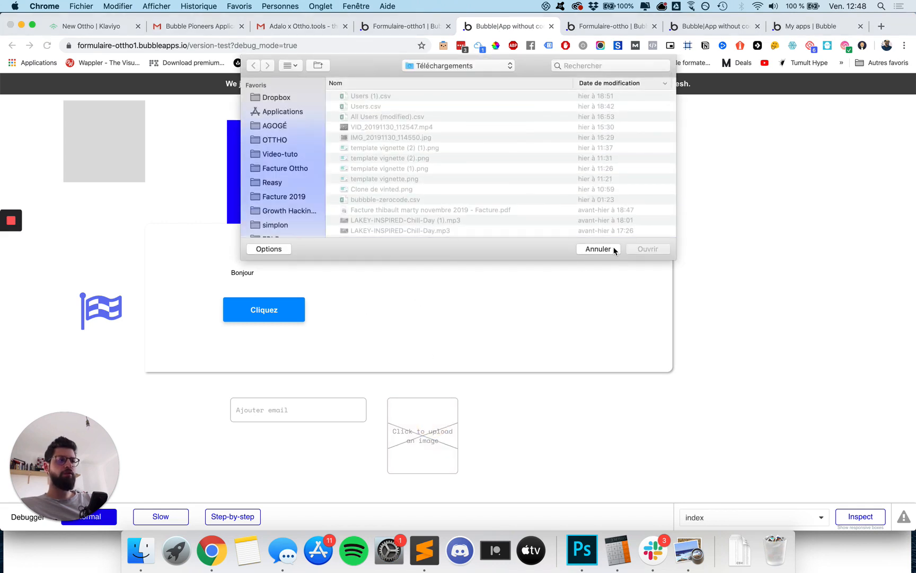
pyautogui.click(614, 249)
# Return to the formulaire-ottho1 editor and delete every element on the index page.
pyautogui.click(390, 26)
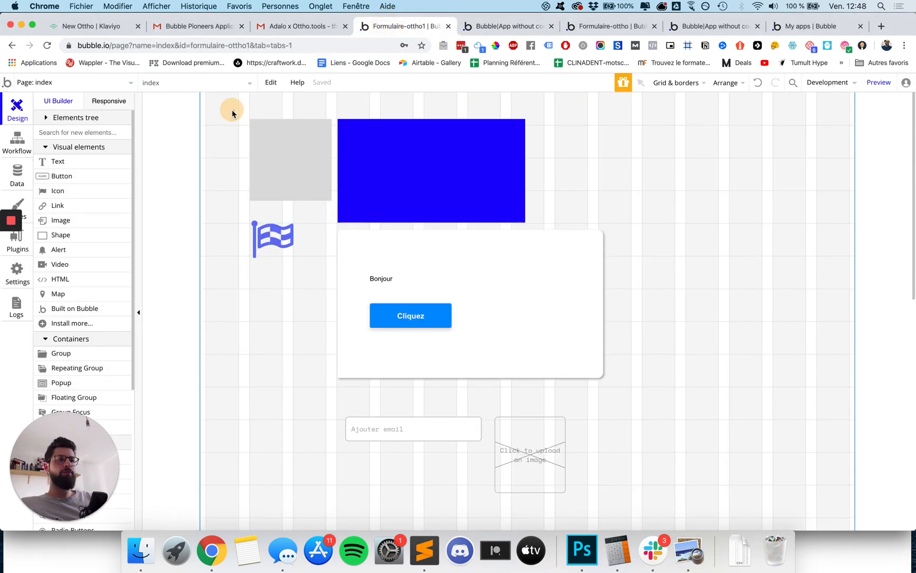
pyautogui.moveTo(232, 105); pyautogui.dragTo(714, 511)
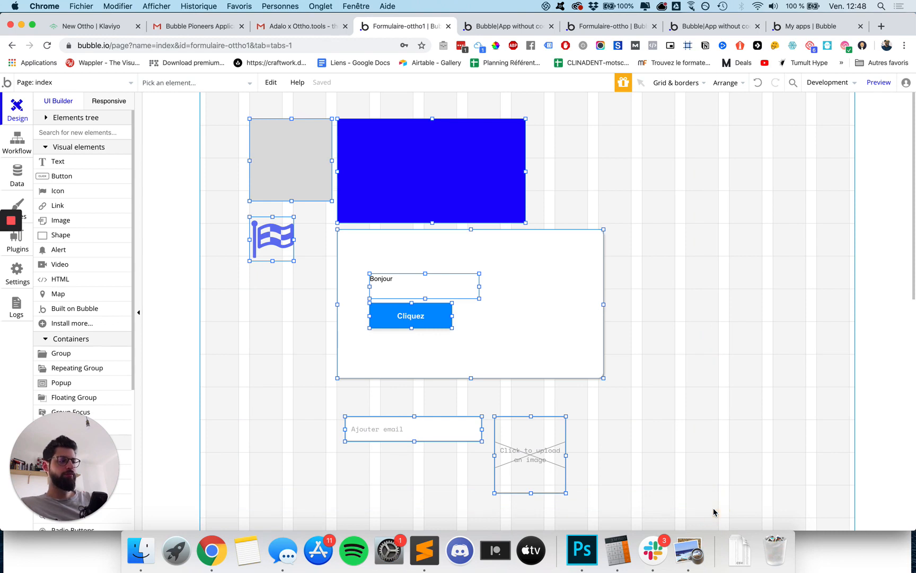
pyautogui.press('BackSpace')
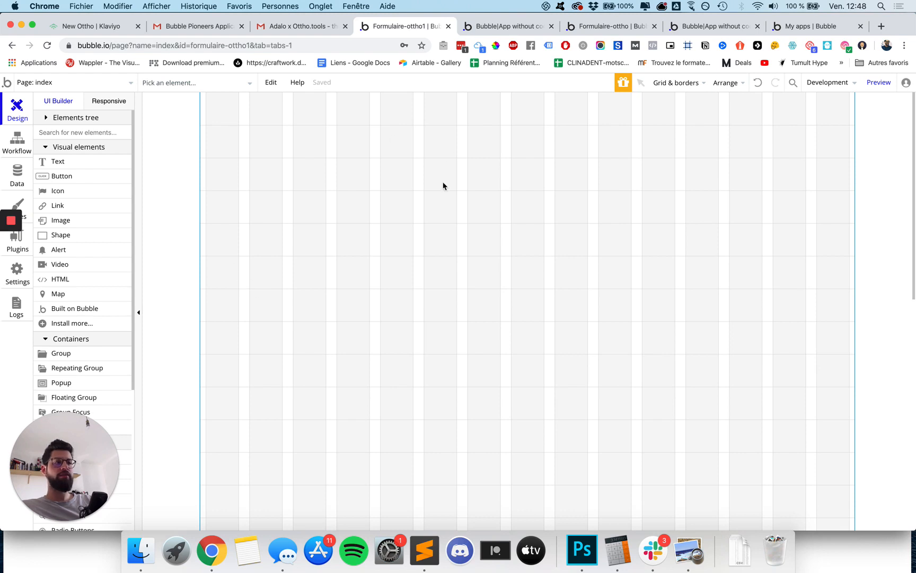
# Set the index page's preset page width to Centered in its properties.
pyautogui.doubleClick(400, 163)
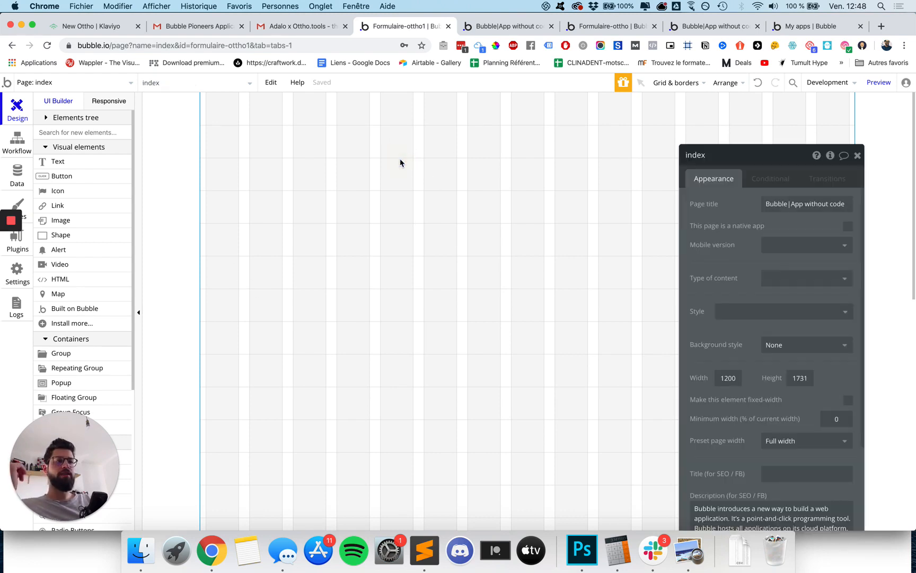
pyautogui.moveTo(778, 154); pyautogui.dragTo(762, 74)
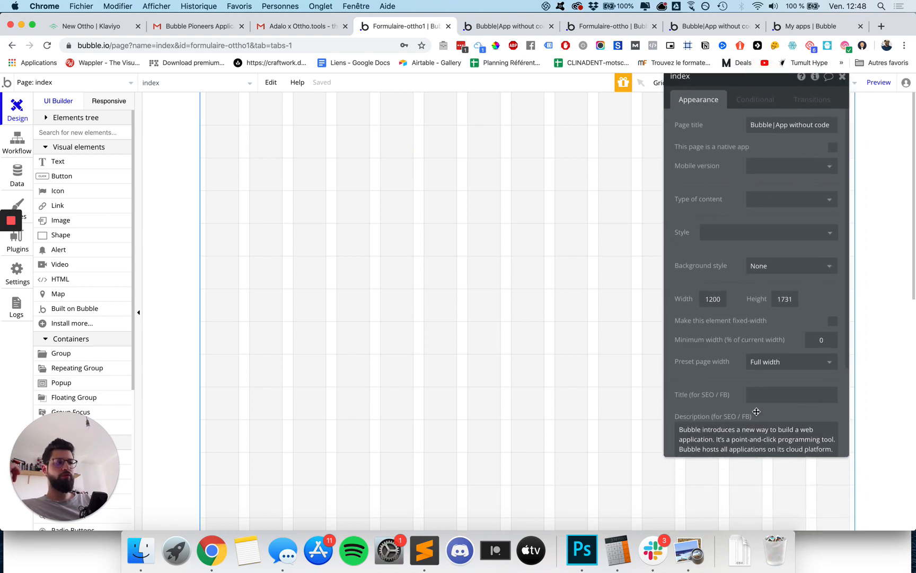
pyautogui.click(589, 216)
pyautogui.moveTo(738, 80); pyautogui.dragTo(768, 93)
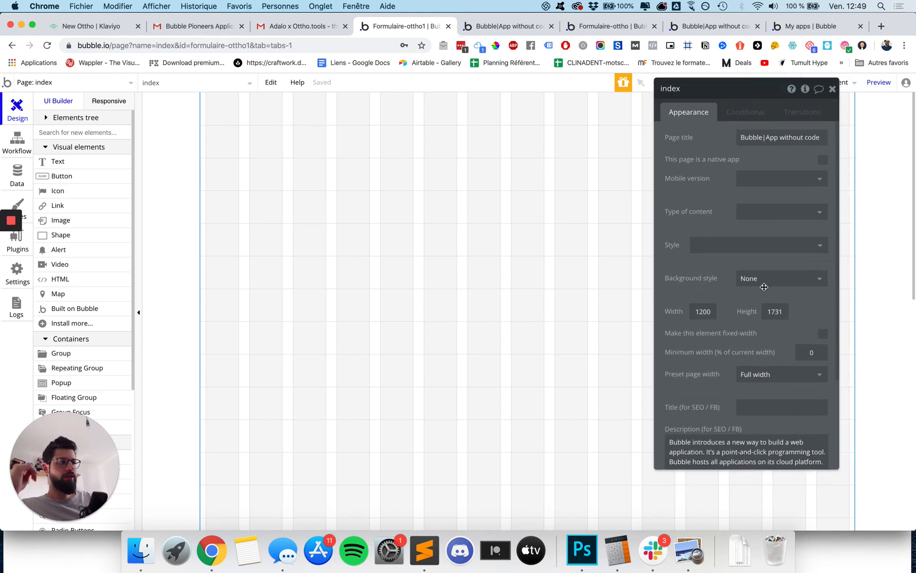
pyautogui.click(753, 375)
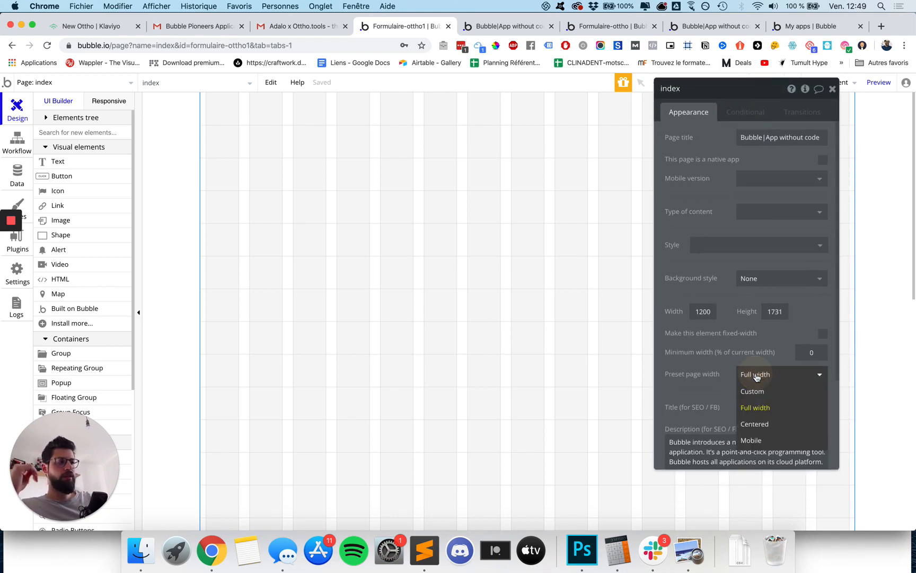
pyautogui.click(759, 426)
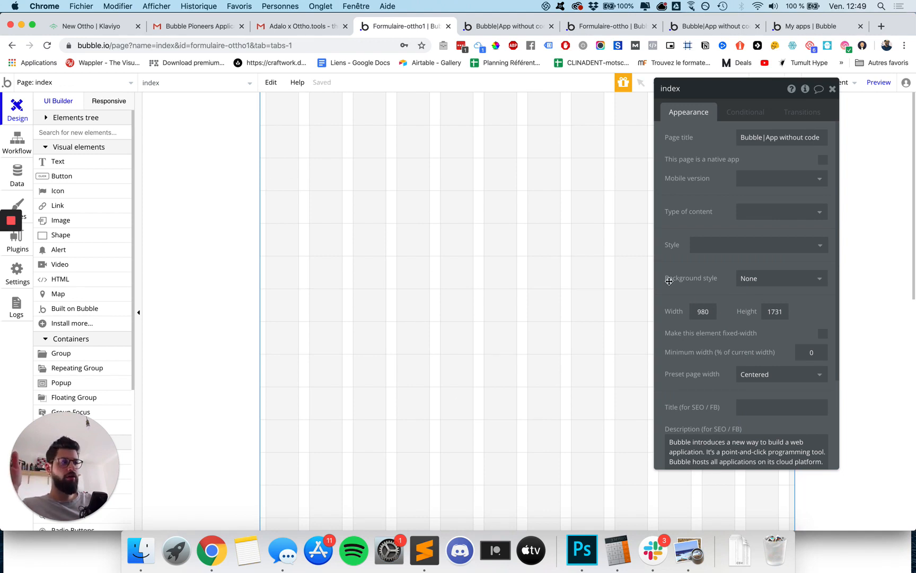
# Make the index page fixed-width and shorten it to a height of about 1083 px.
pyautogui.click(823, 334)
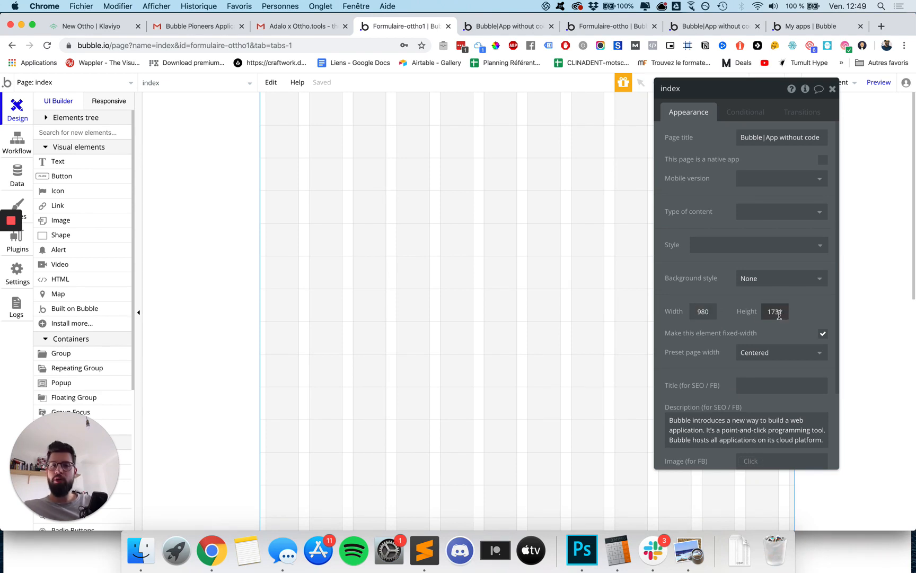
pyautogui.scroll(-10, 398, 296)
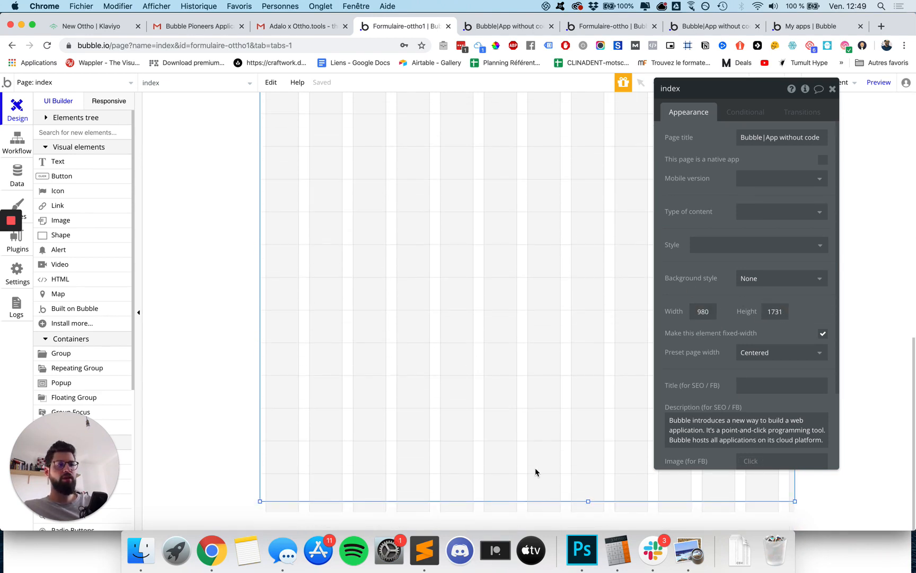
pyautogui.moveTo(589, 501); pyautogui.dragTo(589, 153)
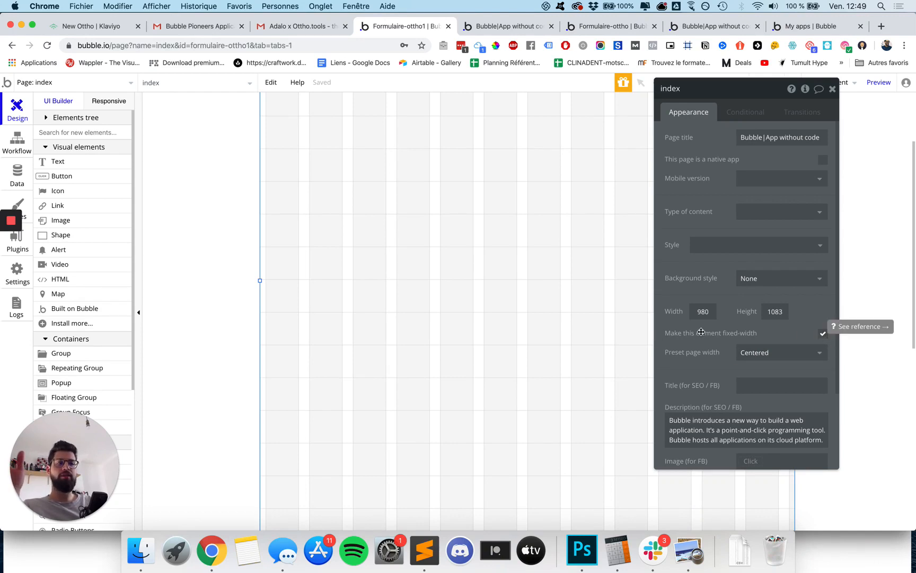
# Review the messages data and the message-form preview of the formulaire-ottho app, and return to the formulaire-ottho1 editor.
pyautogui.click(472, 28)
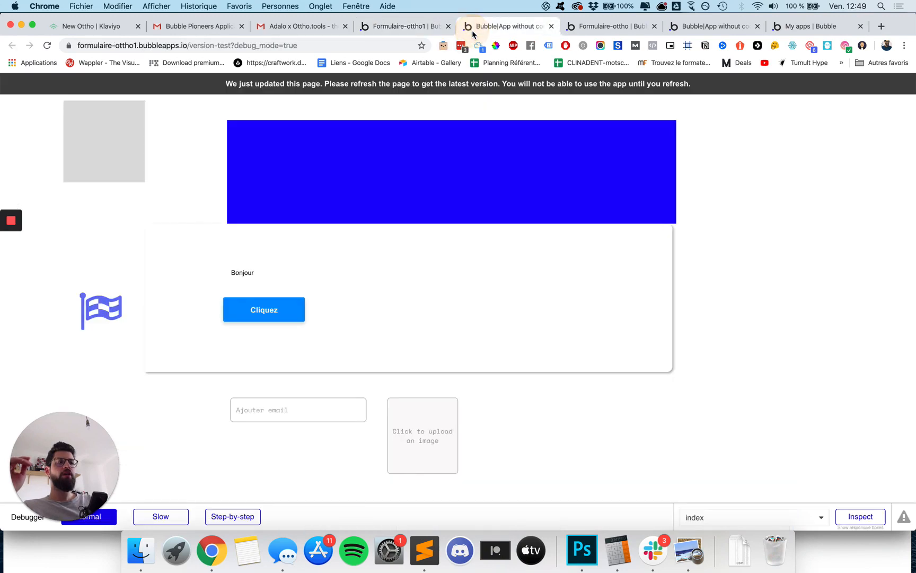
pyautogui.click(413, 28)
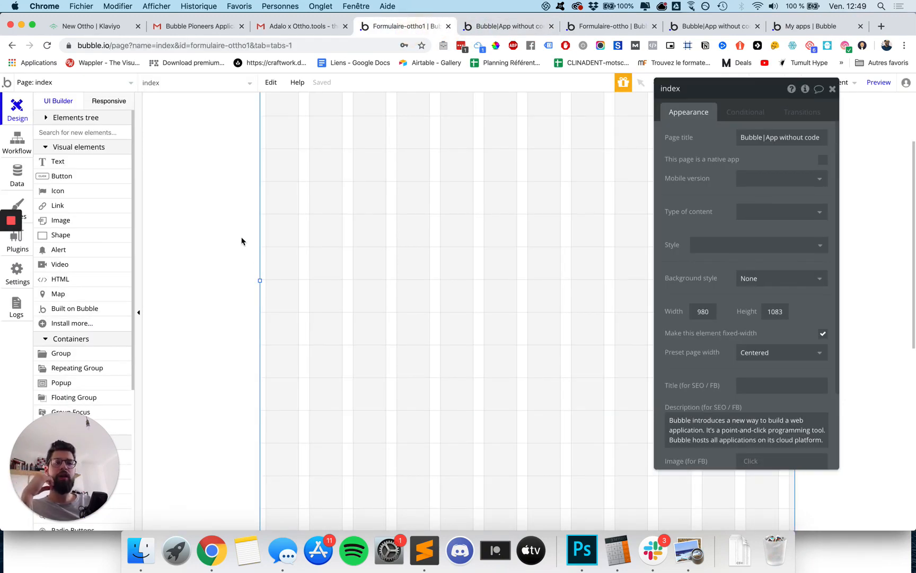
pyautogui.scroll(5, 212, 242)
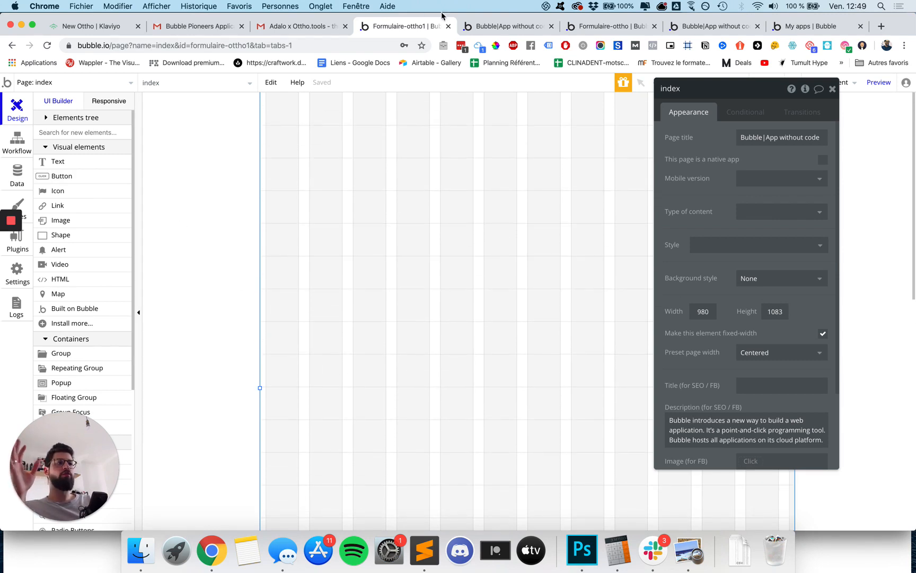
pyautogui.click(467, 26)
pyautogui.click(616, 29)
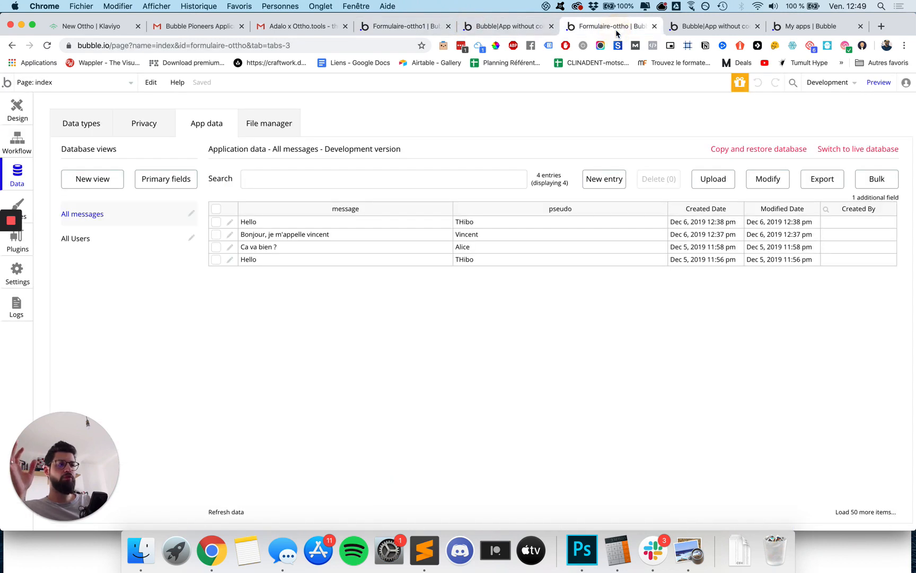
pyautogui.click(682, 25)
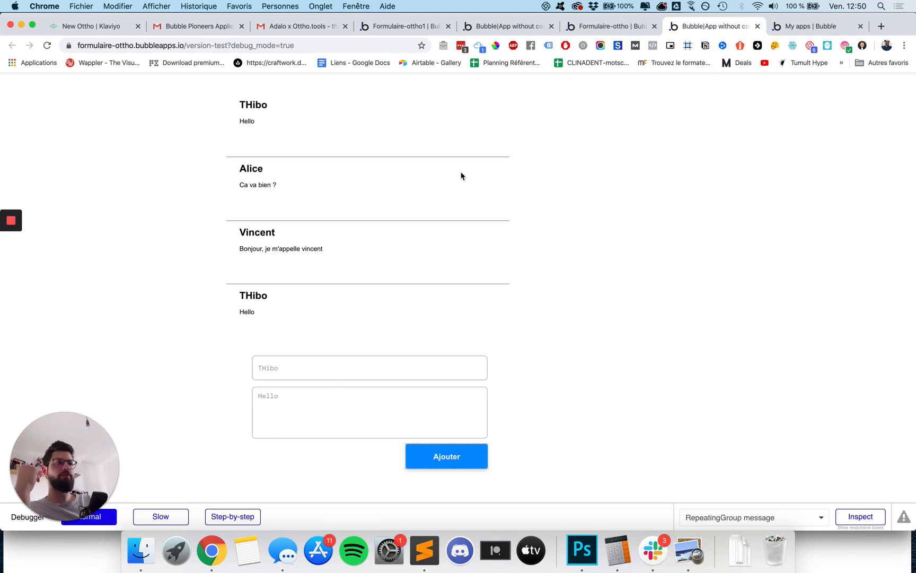
pyautogui.click(592, 26)
pyautogui.hotkey('ctrl', 'shift', 'Tab')
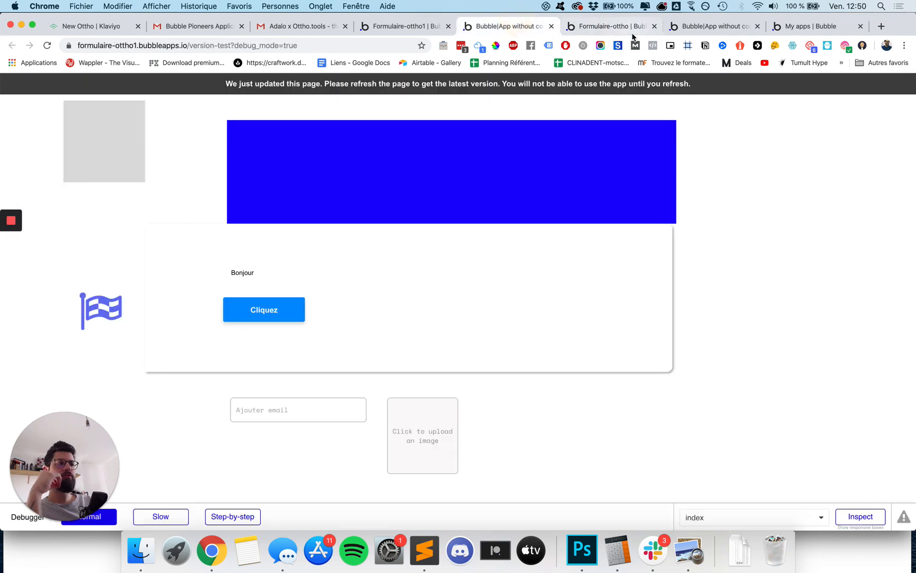
pyautogui.click(408, 26)
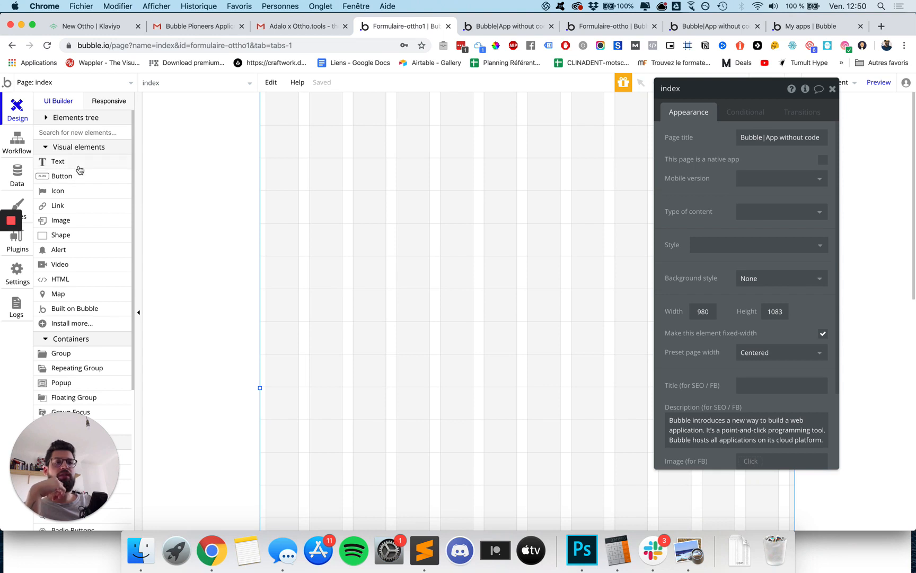
# Add an Input element about 298 px wide and 45 px high near the middle of the index page.
pyautogui.moveTo(73, 480); pyautogui.dragTo(838, 482)
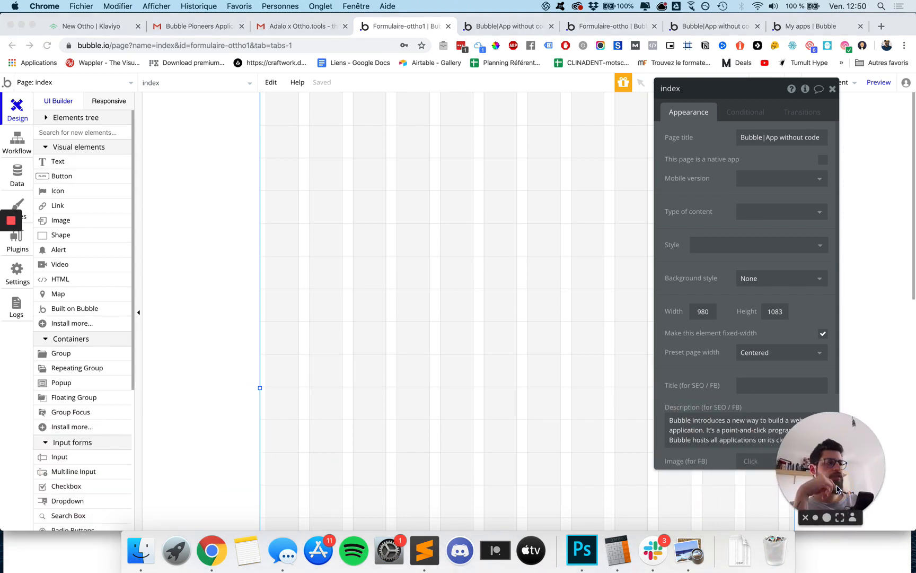
pyautogui.click(833, 94)
pyautogui.click(833, 90)
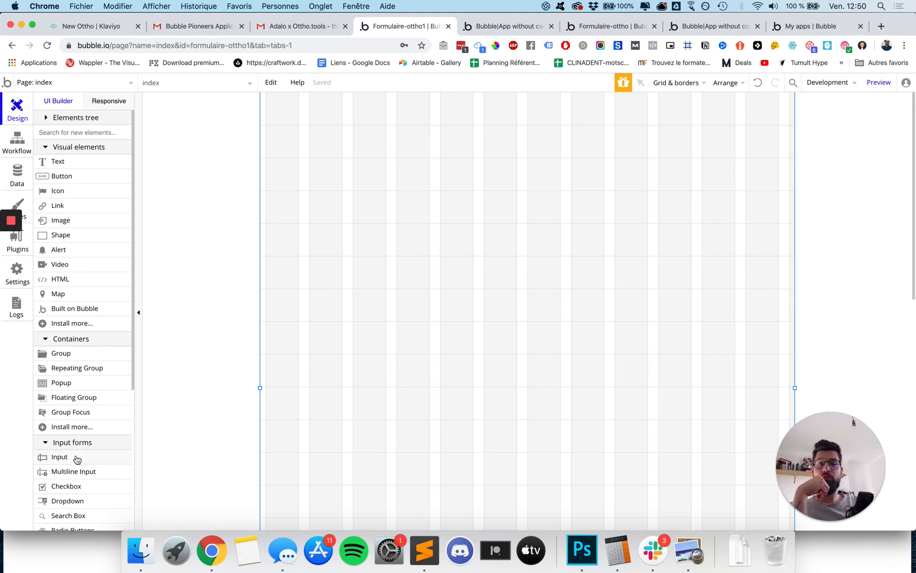
pyautogui.click(60, 456)
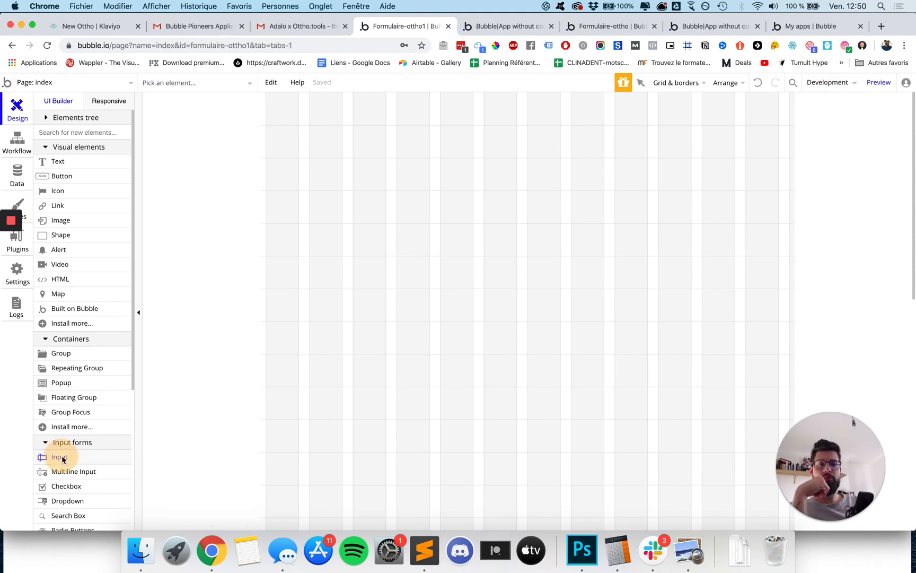
pyautogui.click(411, 217)
pyautogui.moveTo(460, 229); pyautogui.dragTo(495, 367)
pyautogui.moveTo(578, 367); pyautogui.dragTo(604, 371)
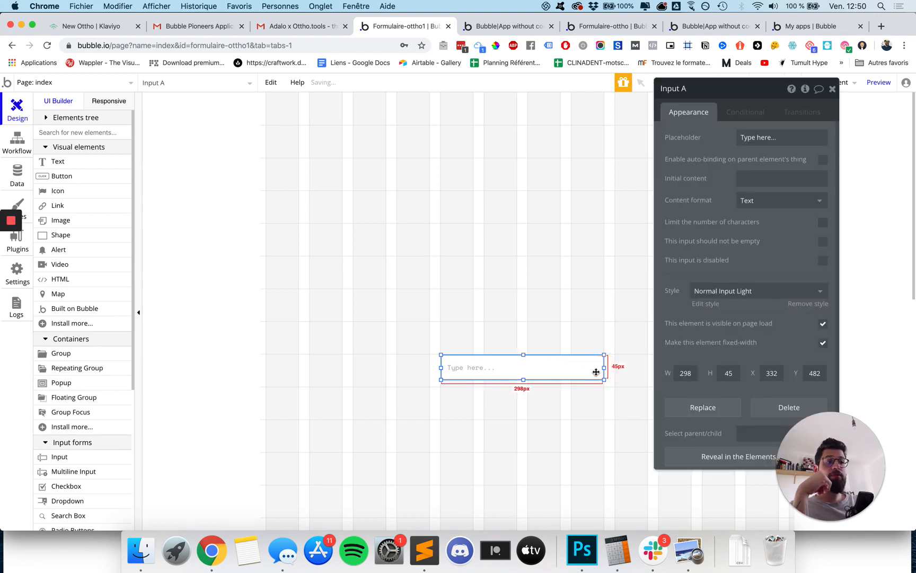
# Center the input horizontally on the page at X 341, about 483 px below the page's upper edge.
pyautogui.click(393, 375)
pyautogui.click(475, 369)
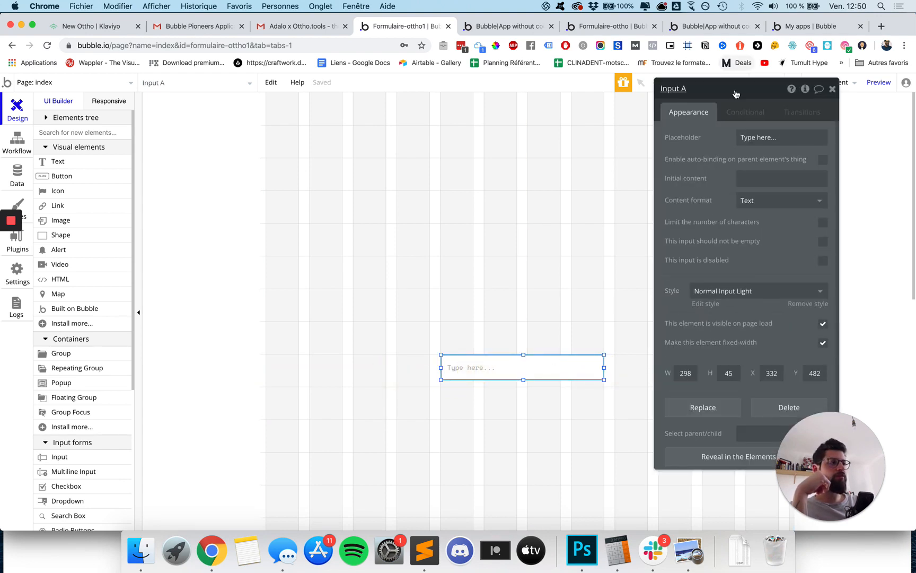
pyautogui.moveTo(736, 91); pyautogui.dragTo(915, 127)
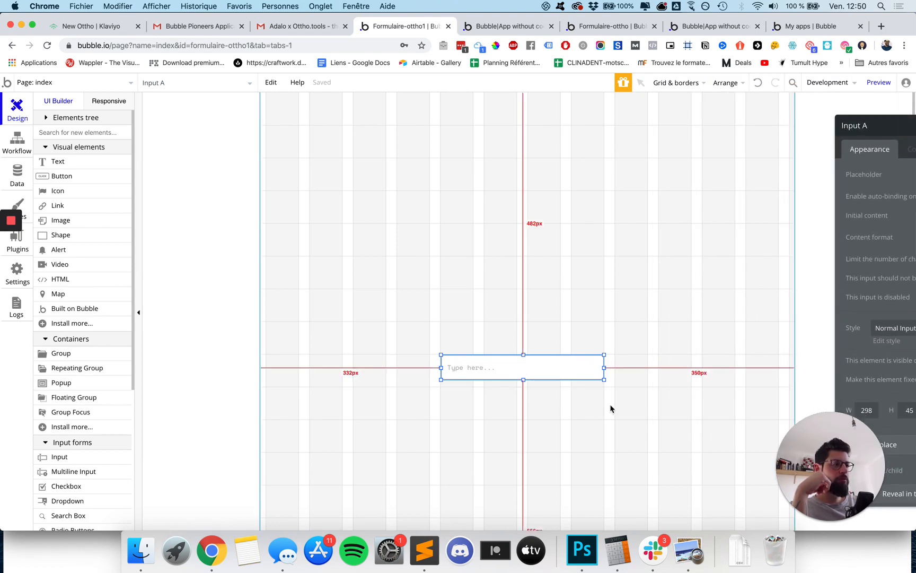
pyautogui.click(584, 372)
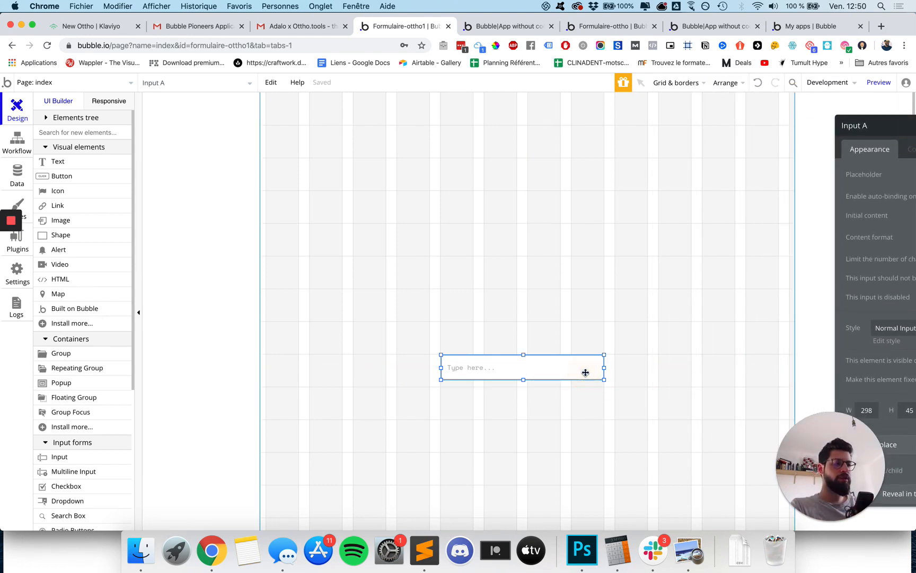
pyautogui.moveTo(603, 369); pyautogui.dragTo(596, 368)
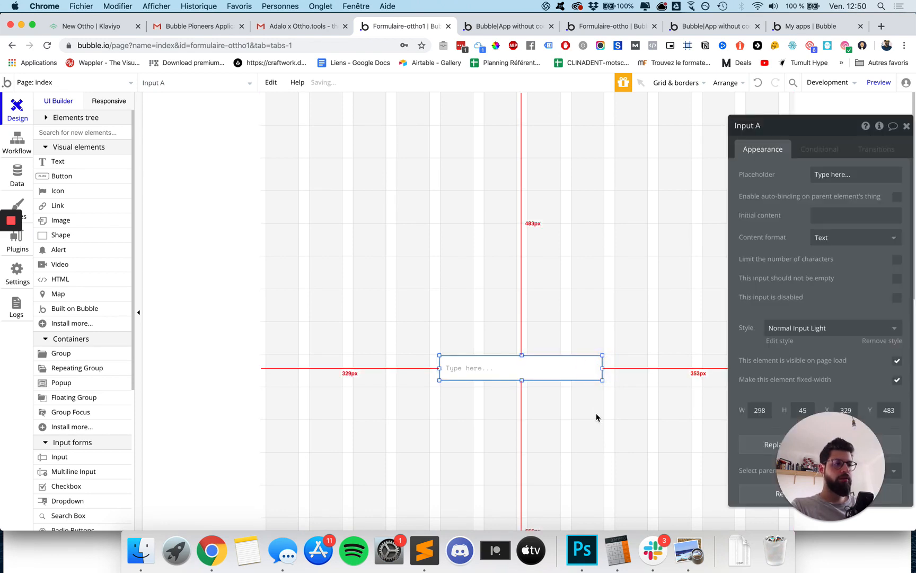
pyautogui.press('Right')
pyautogui.press('Right')
pyautogui.press('Right')
pyautogui.press('Right')
pyautogui.press('Right')
pyautogui.press('Right')
pyautogui.press('Right')
pyautogui.press('Right')
pyautogui.press('Right')
pyautogui.press('Right')
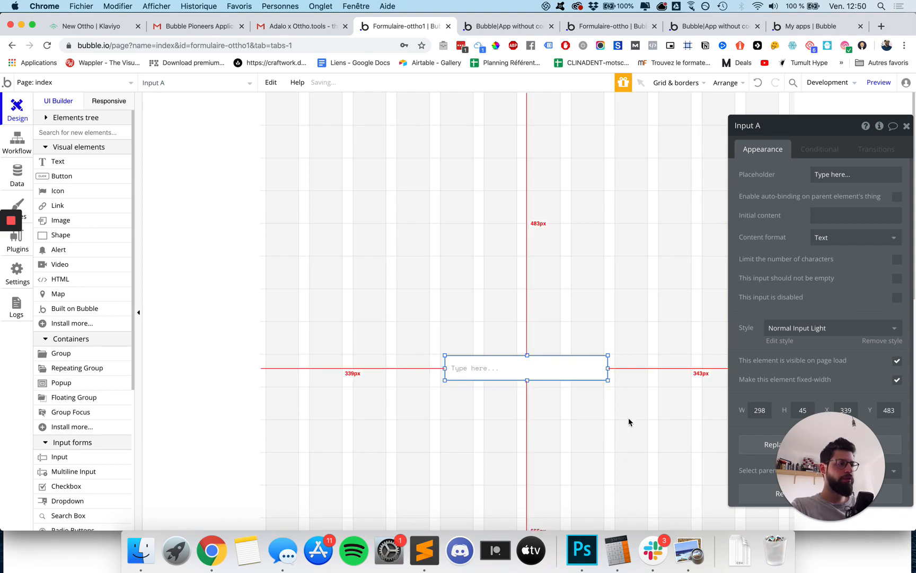
pyautogui.press('Right')
pyautogui.press('Right')
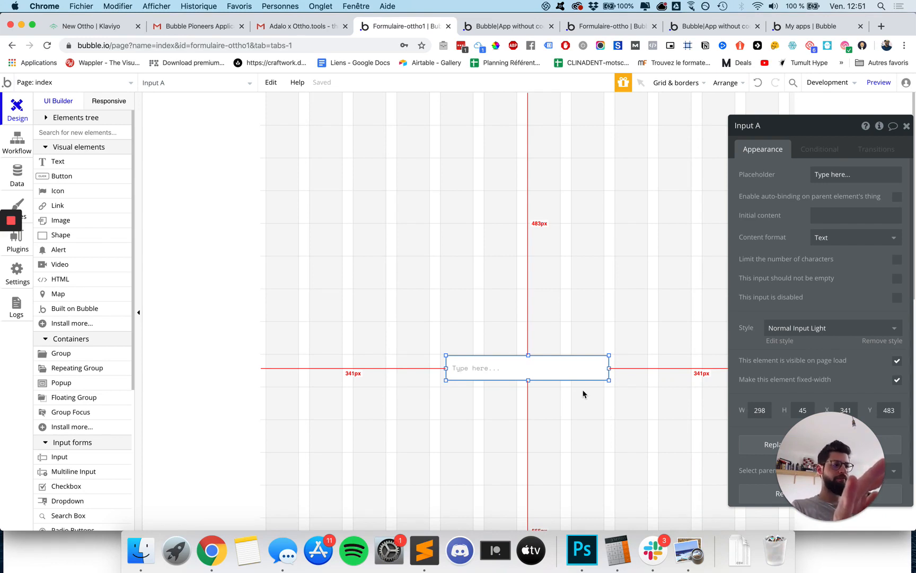
# Set the input's placeholder text to "Ajouter votre pseudo".
pyautogui.click(569, 370)
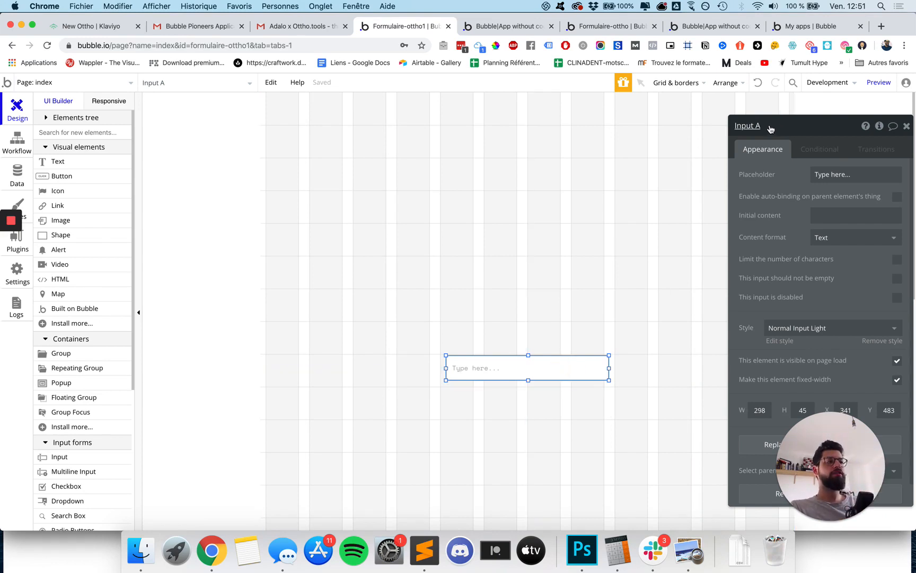
pyautogui.click(844, 174)
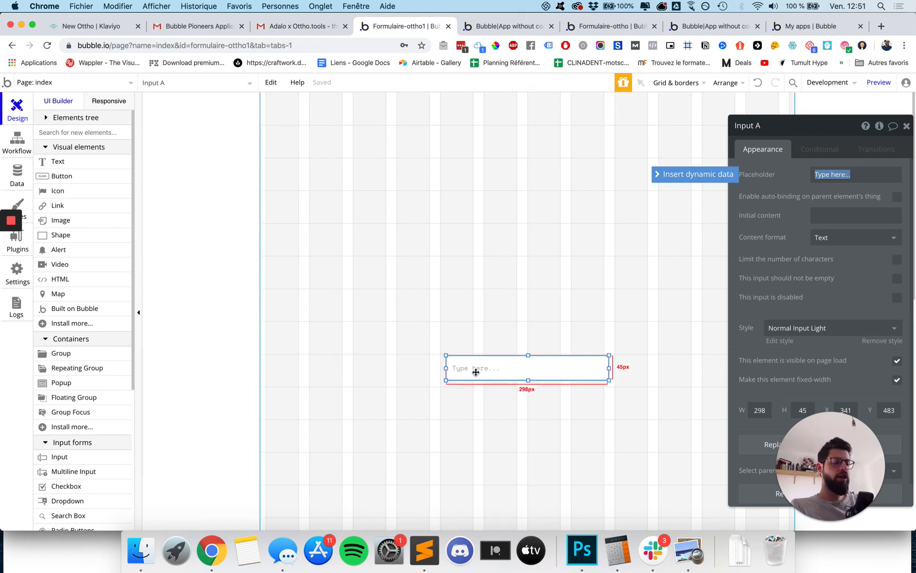
pyautogui.write('Ajouter votre pseudo')
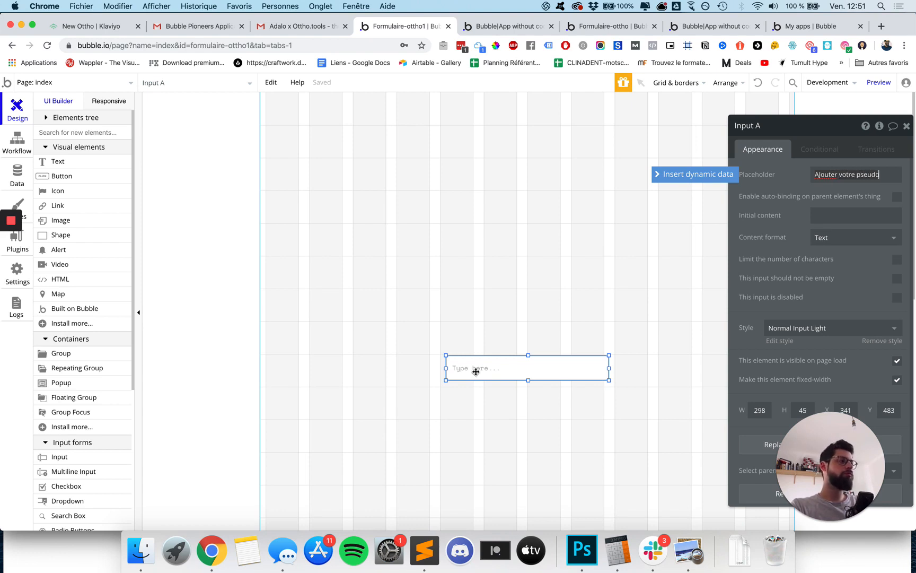
# Correct the capitalization of the input's placeholder so it reads "Ajouter votre pseudo".
pyautogui.click(822, 178)
pyautogui.click(821, 177)
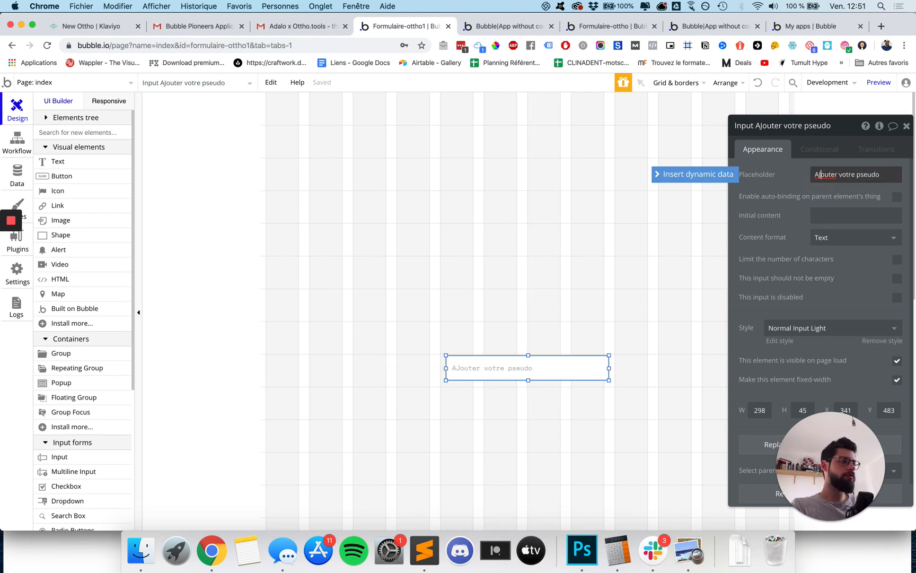
pyautogui.press('BackSpace')
pyautogui.write('j')
pyautogui.click(795, 176)
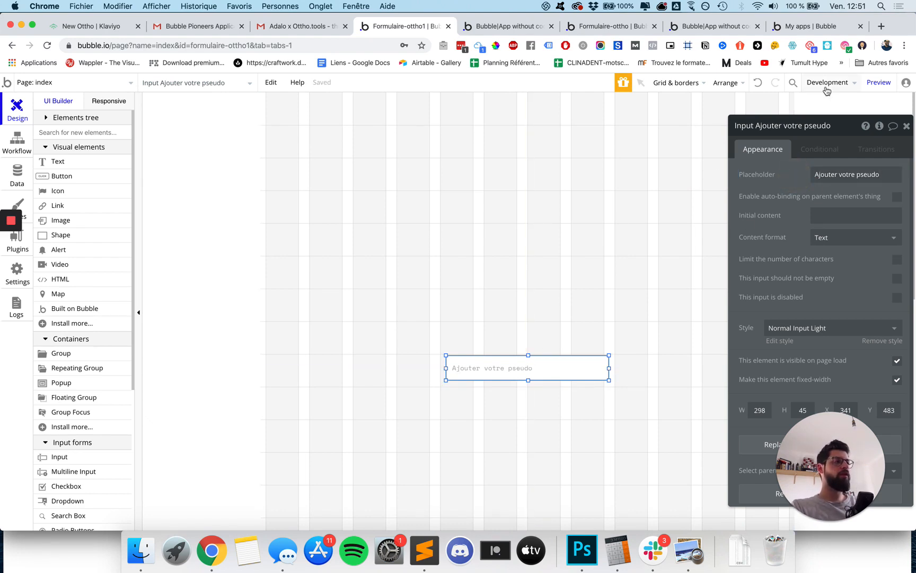
pyautogui.moveTo(838, 130); pyautogui.dragTo(825, 95)
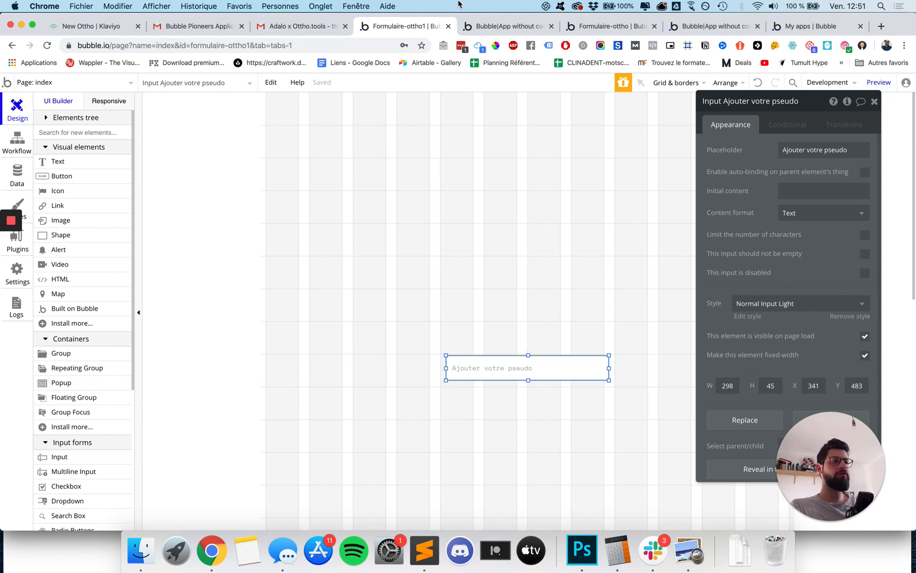
# Test the pseudo field in the refreshed app preview with a sample pseudo, and return to the formulaire-ottho1 editor.
pyautogui.click(492, 26)
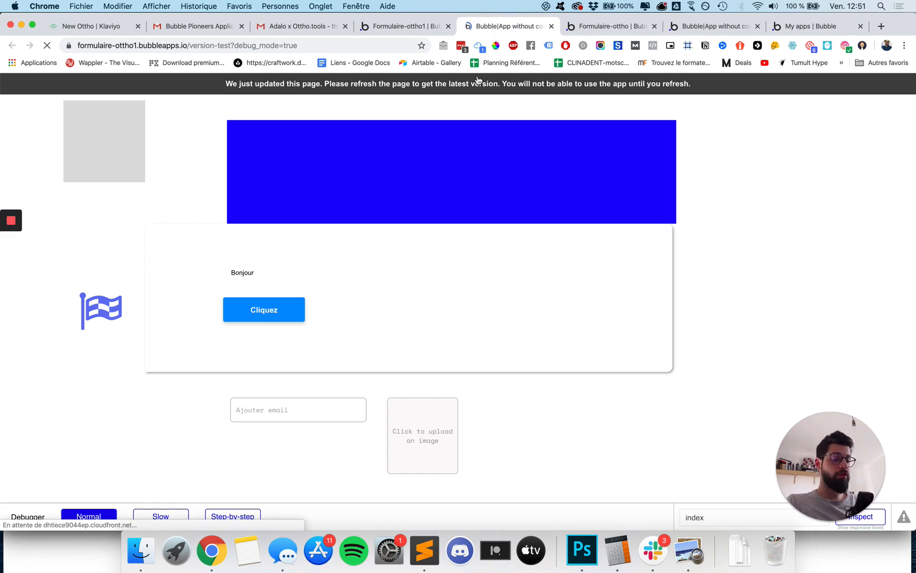
pyautogui.click(454, 356)
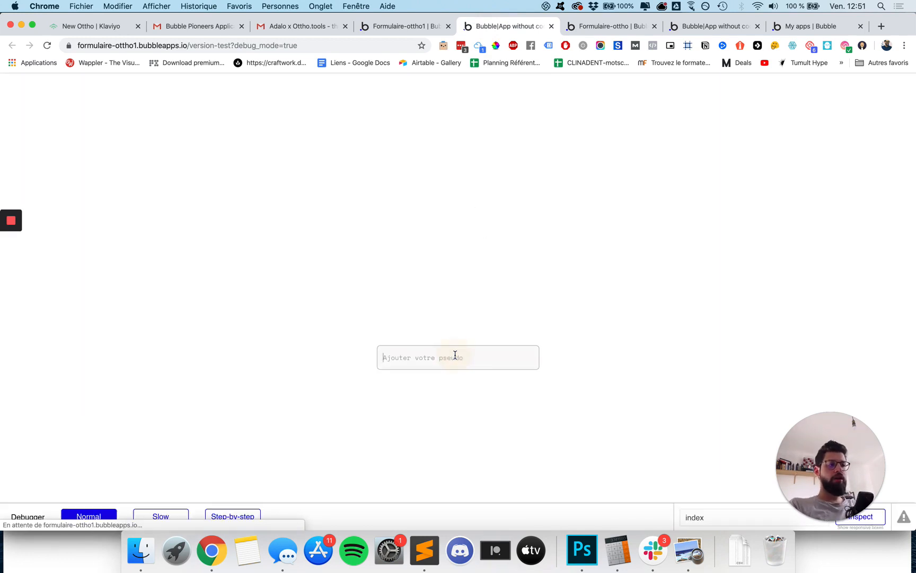
pyautogui.write('Thibo')
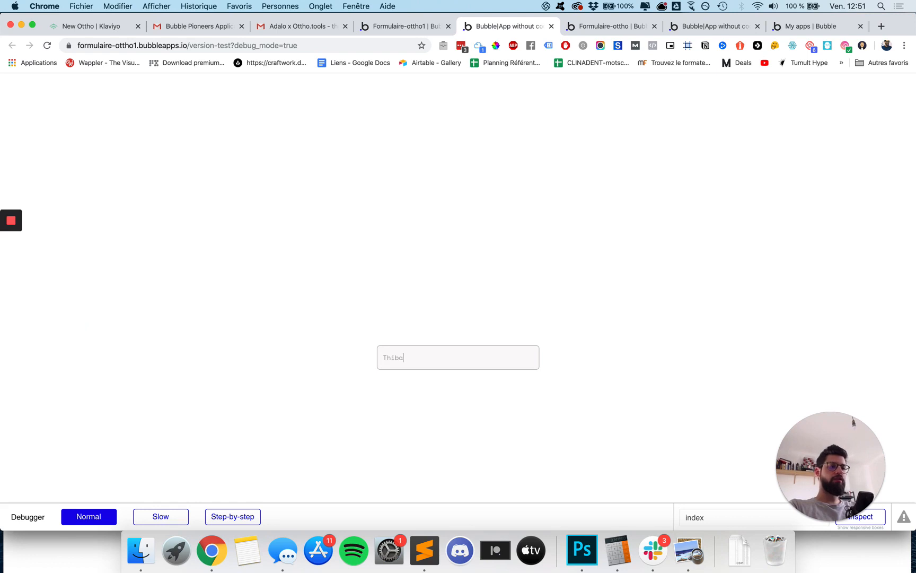
pyautogui.click(464, 351)
pyautogui.click(456, 400)
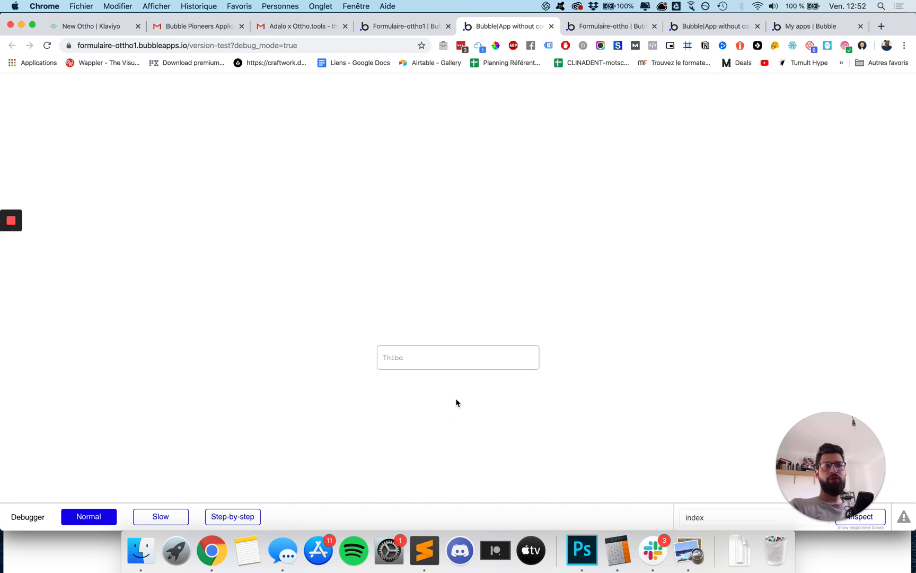
pyautogui.click(431, 352)
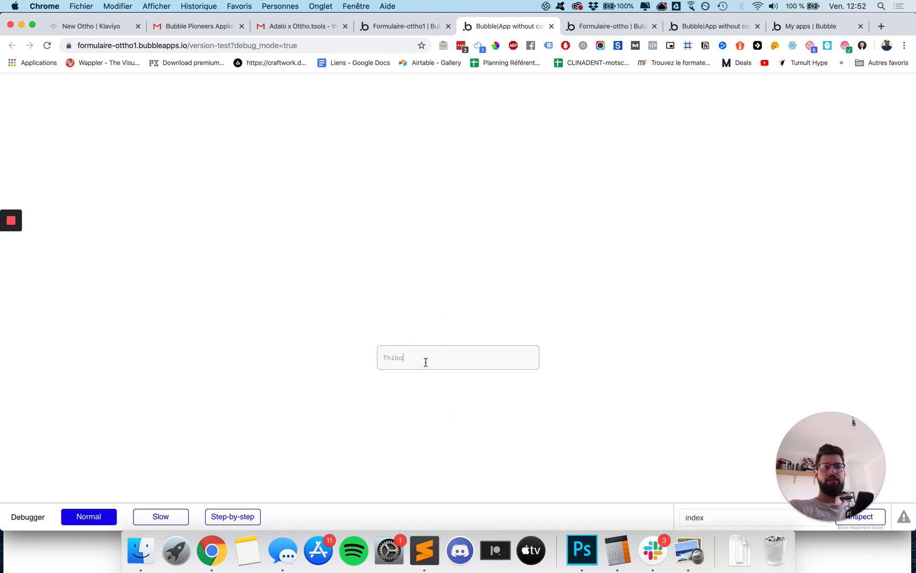
pyautogui.click(401, 27)
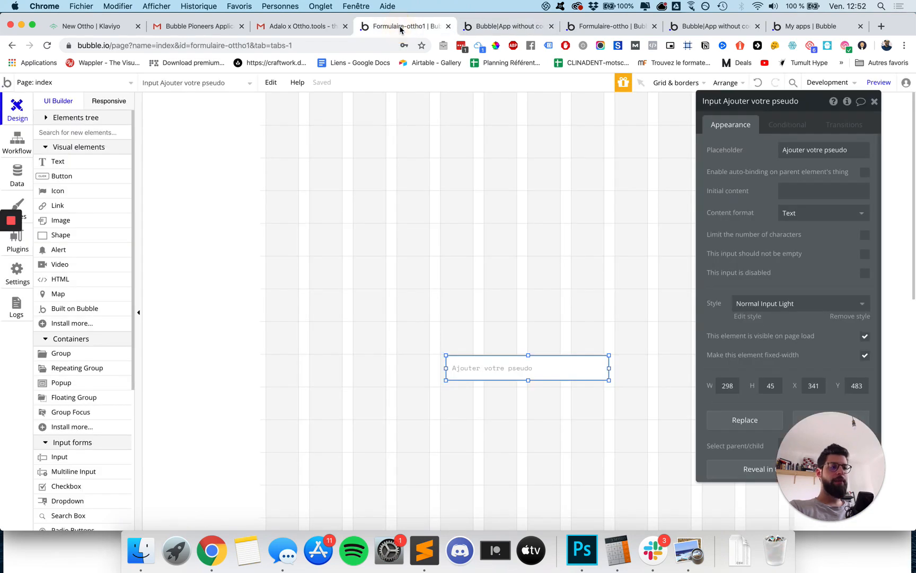
pyautogui.click(528, 276)
pyautogui.click(513, 371)
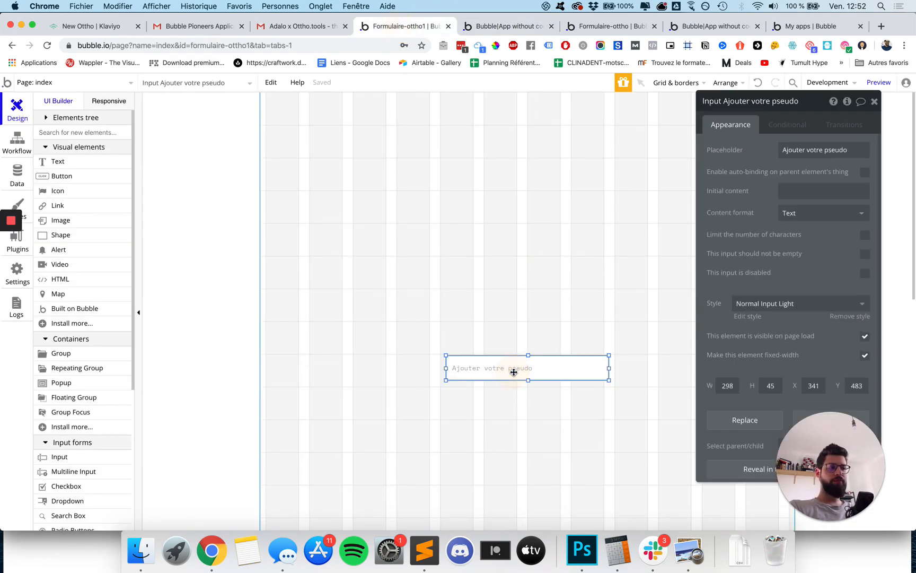
# Add a 150 by 45 px button below the pseudo input, aligned with its right edge at X 489, Y 543.
pyautogui.moveTo(66, 309)
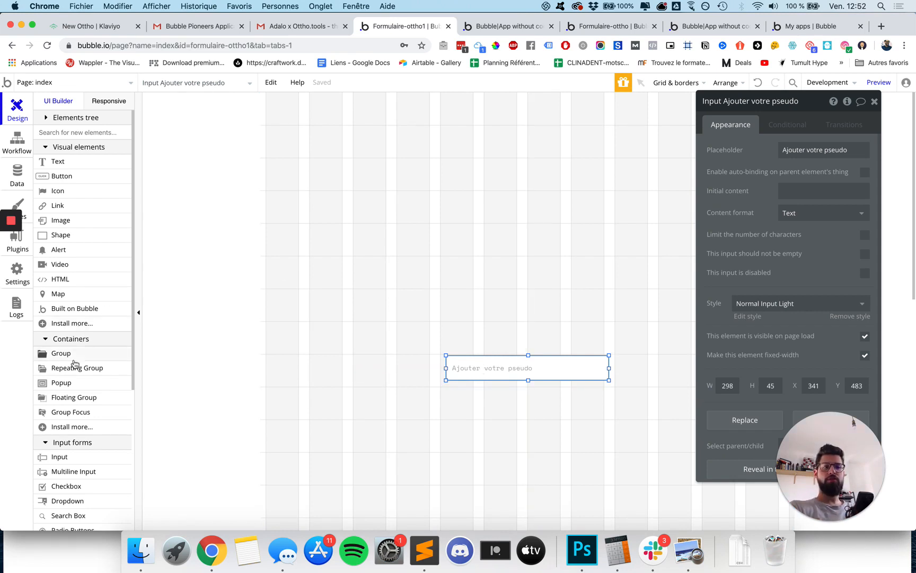
pyautogui.click(74, 178)
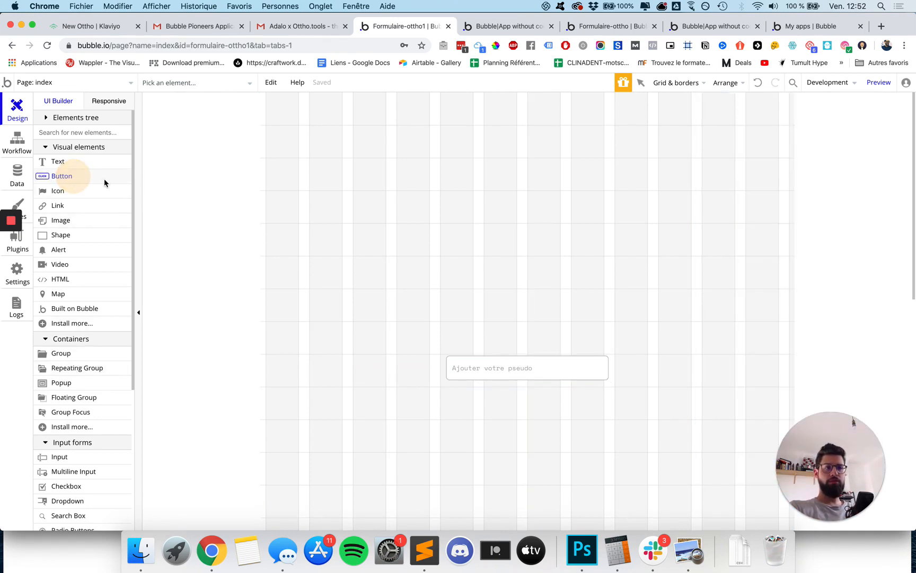
pyautogui.click(511, 411)
pyautogui.moveTo(540, 424); pyautogui.dragTo(557, 404)
# Set the new button's label to "Envoyer".
pyautogui.click(737, 150)
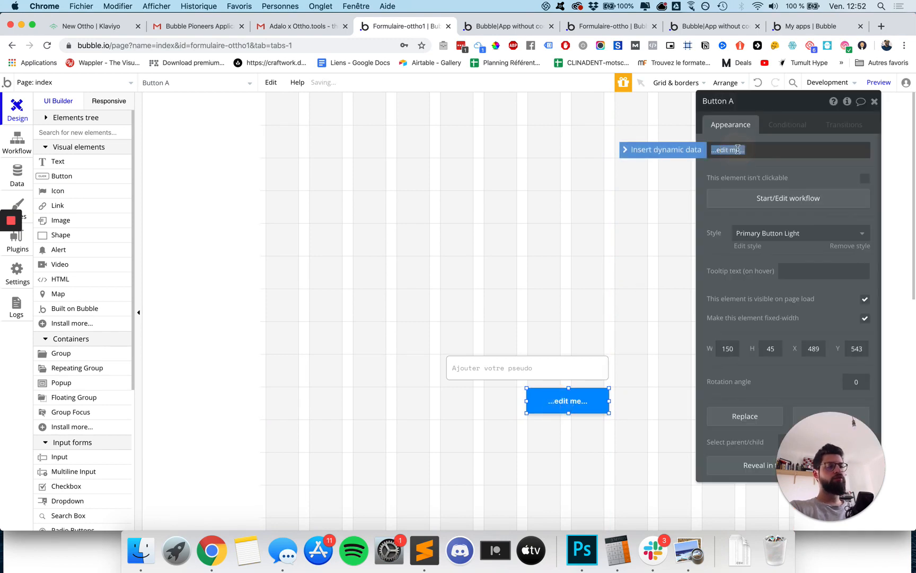
pyautogui.write('Envoyer')
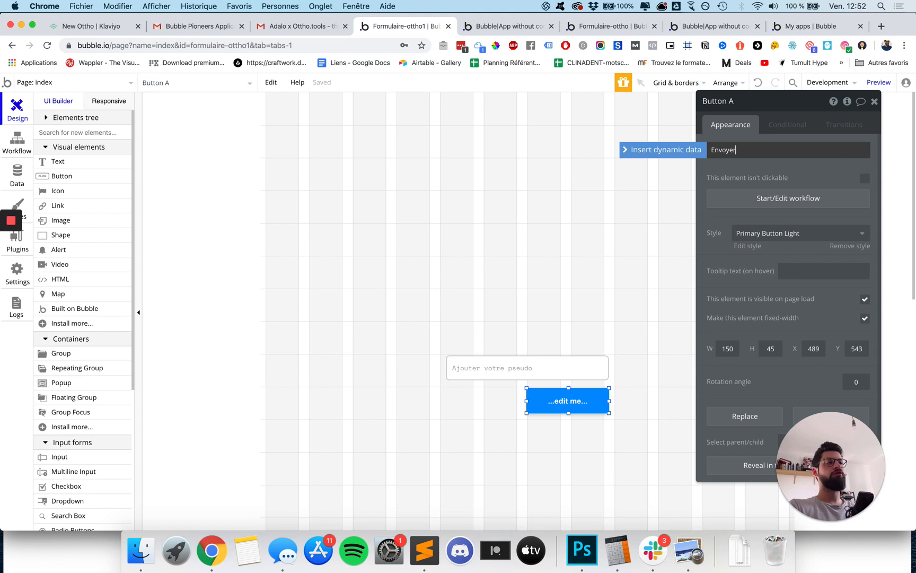
pyautogui.click(755, 167)
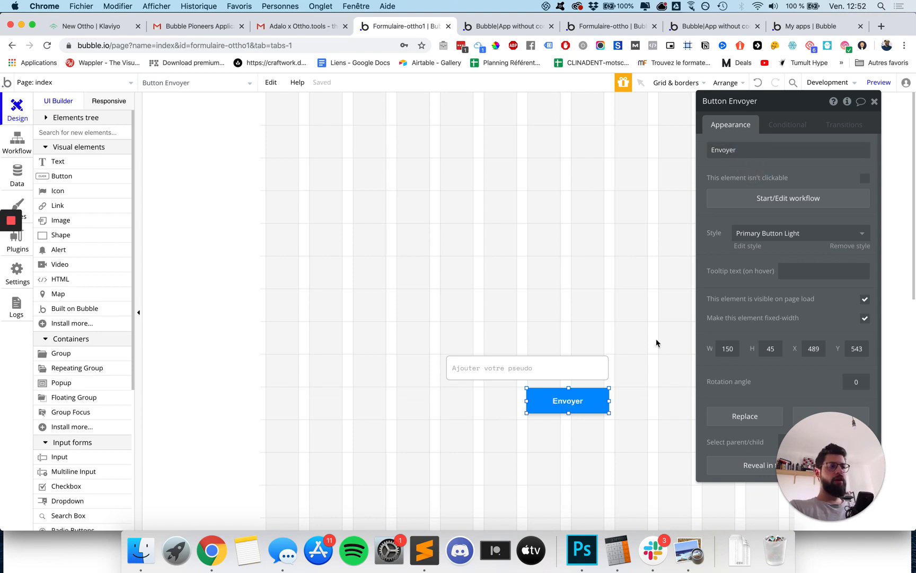
# Refresh the formulaire-ottho1 app preview and try the Envoyer button with the pseudo field empty.
pyautogui.click(570, 353)
pyautogui.click(571, 375)
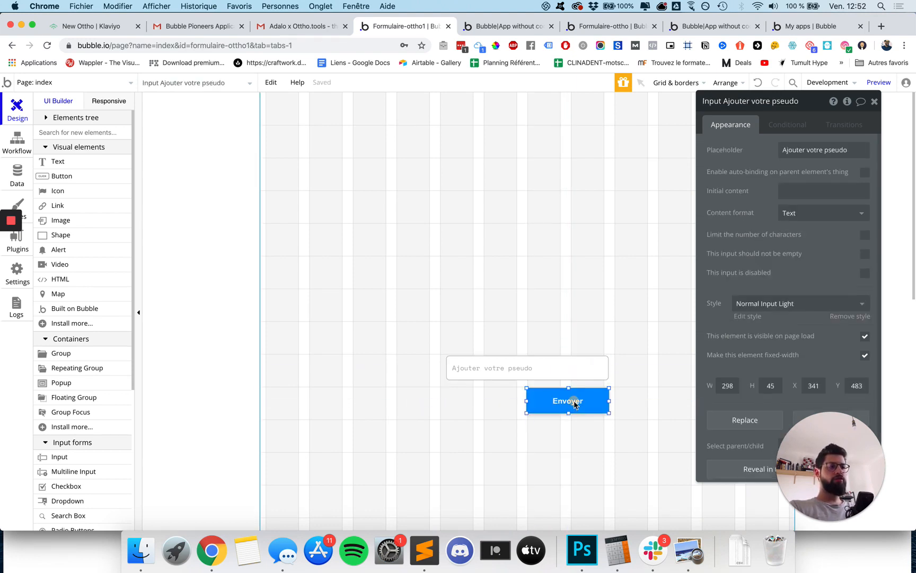
pyautogui.click(575, 400)
pyautogui.click(498, 29)
pyautogui.press('super+r')
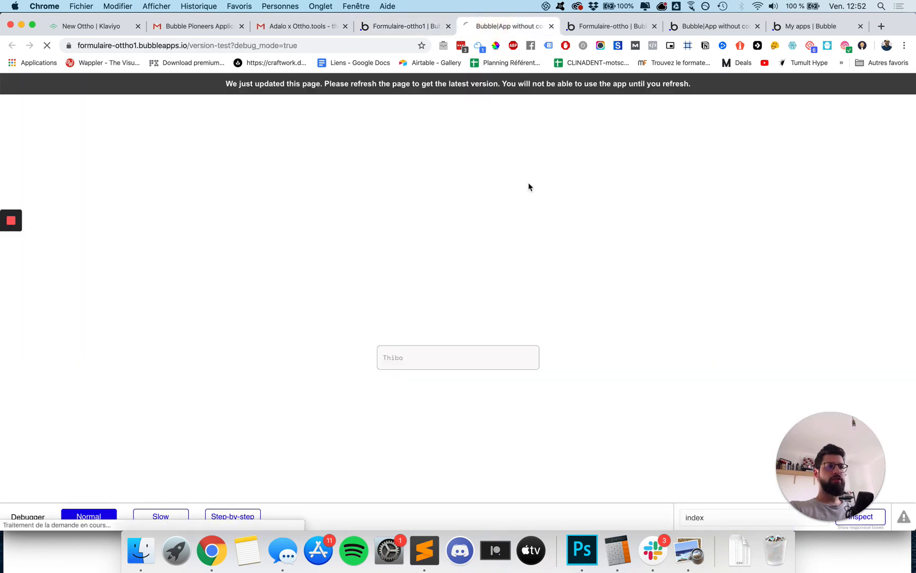
pyautogui.click(524, 395)
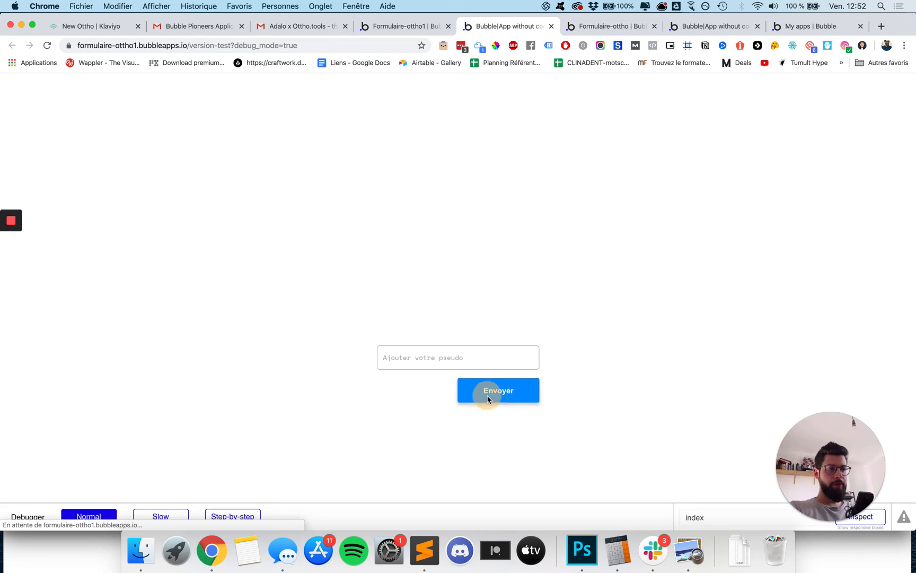
pyautogui.click(488, 395)
pyautogui.click(517, 387)
pyautogui.click(517, 388)
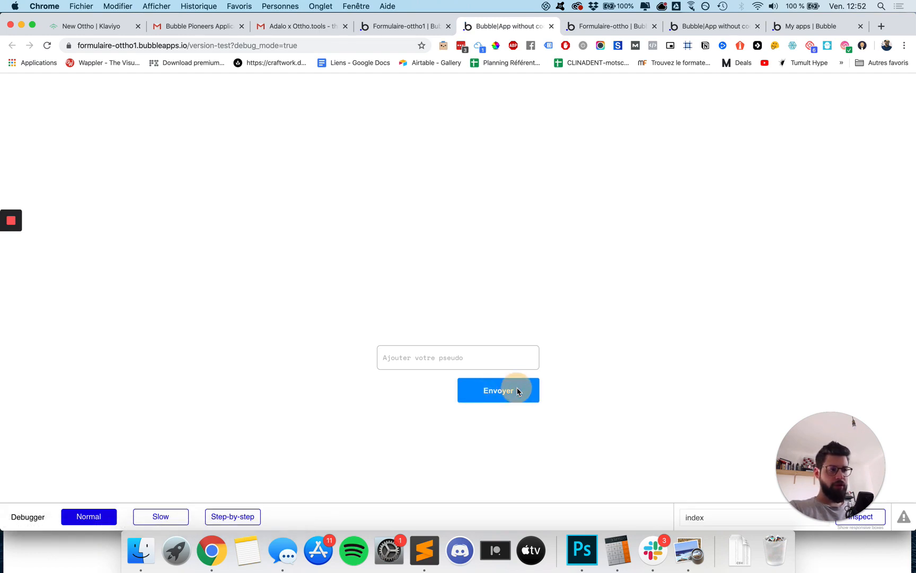
pyautogui.click(518, 388)
pyautogui.click(517, 388)
pyautogui.click(518, 388)
pyautogui.click(517, 376)
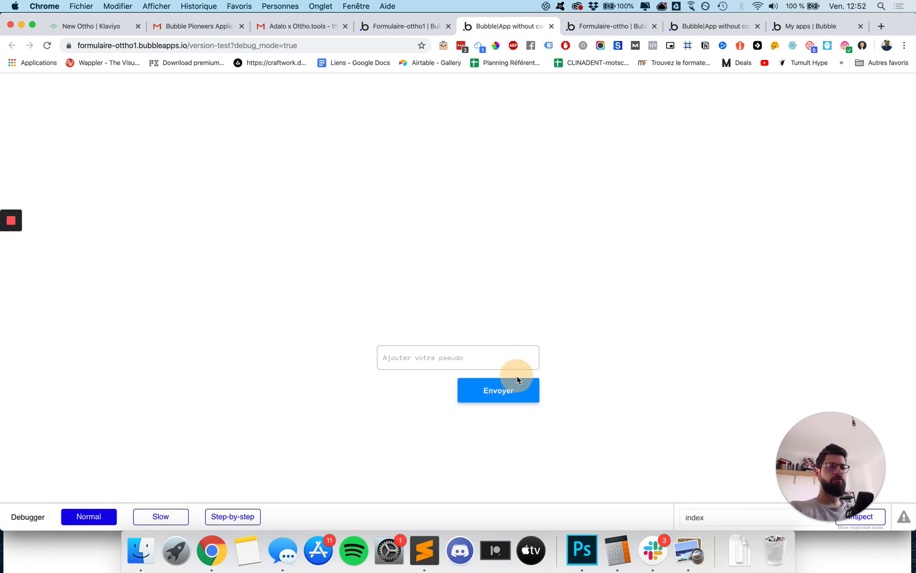
# Enter "sdqd" in the previewed pseudo field, submit it with Envoyer, and return to the editor.
pyautogui.click(503, 356)
pyautogui.write('sdqd')
pyautogui.click(519, 383)
pyautogui.click(520, 388)
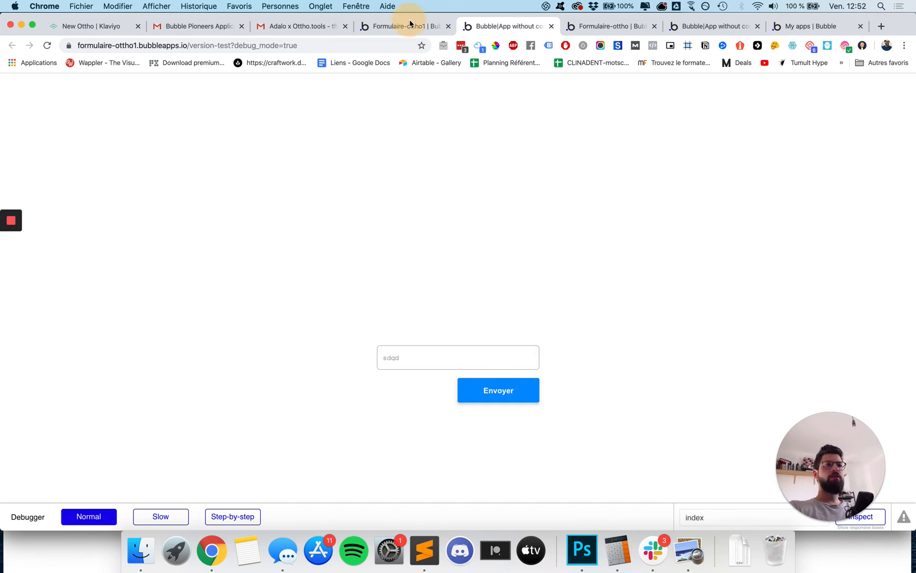
pyautogui.click(395, 24)
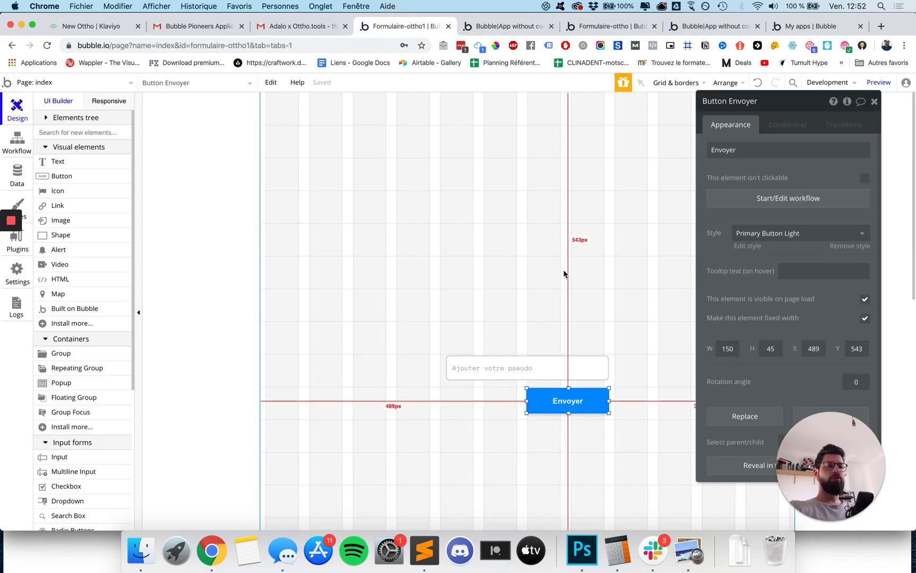
# Create a workflow that runs when the Envoyer button is clicked.
pyautogui.click(563, 368)
pyautogui.click(568, 397)
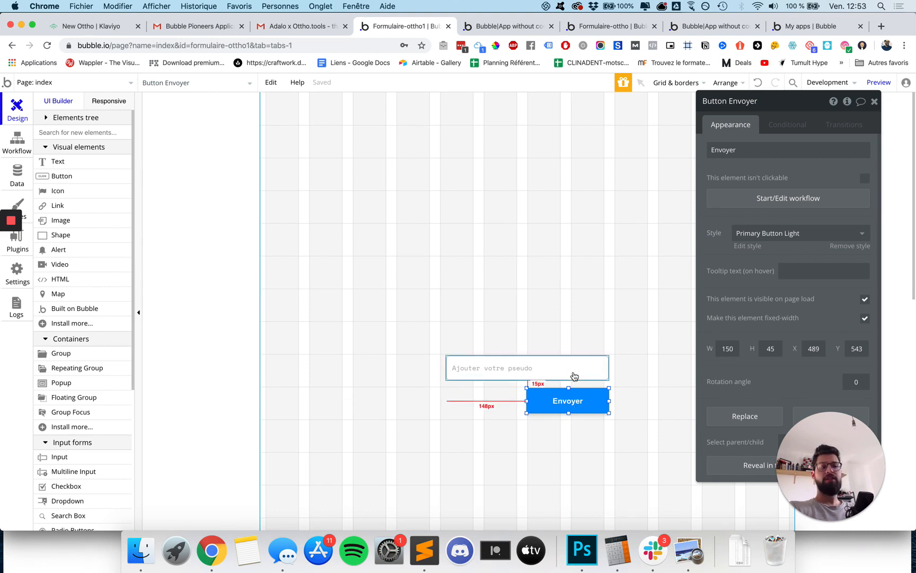
pyautogui.click(775, 201)
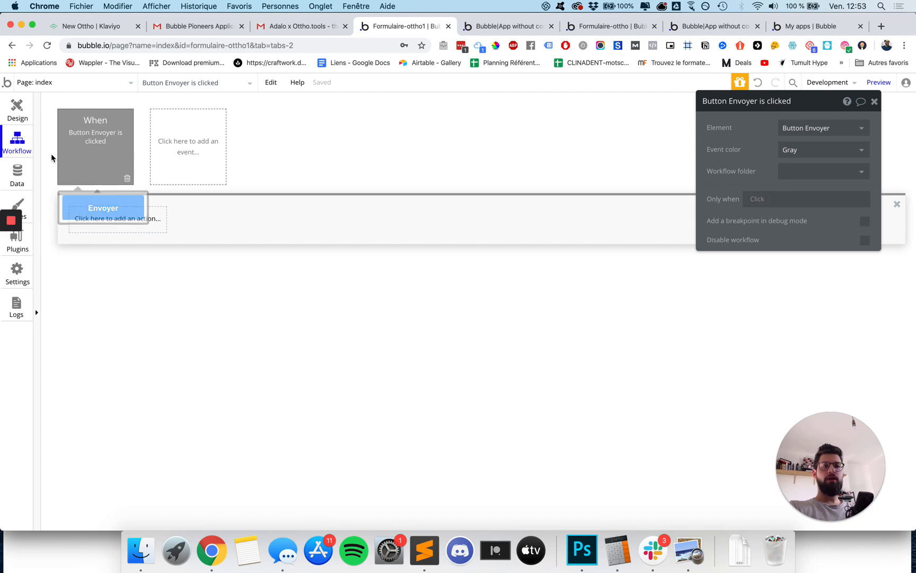
# Add a "Create a new thing" data action as the first step of the Envoyer button's workflow.
pyautogui.moveTo(118, 139)
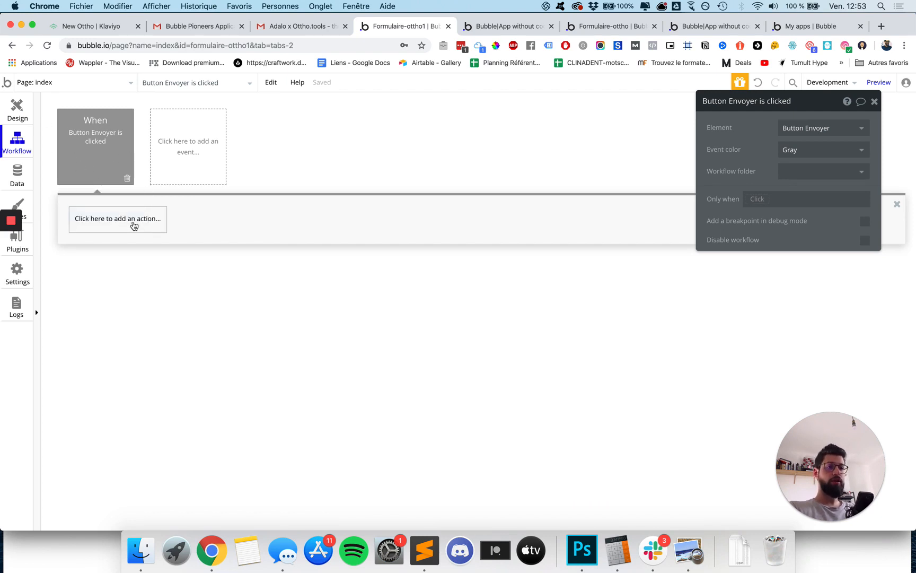
pyautogui.click(135, 225)
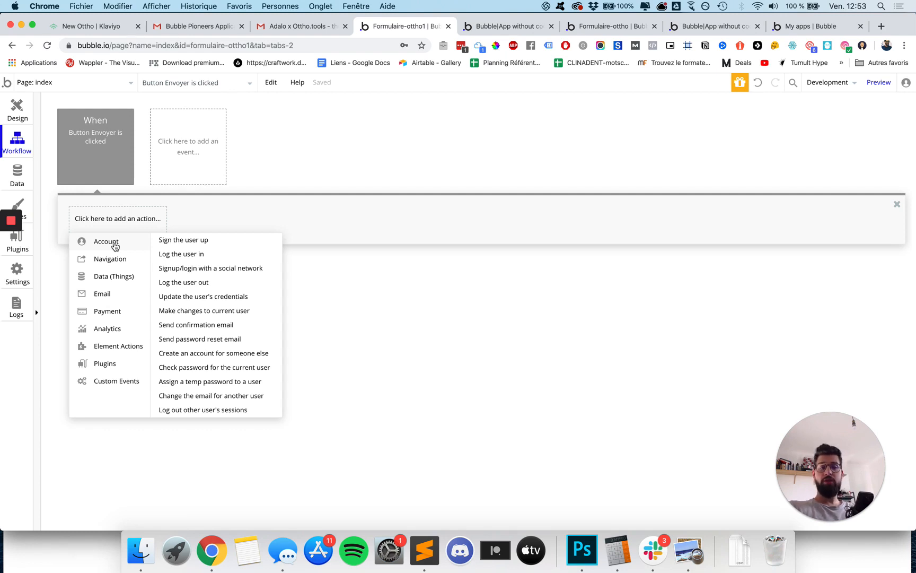
pyautogui.moveTo(116, 265)
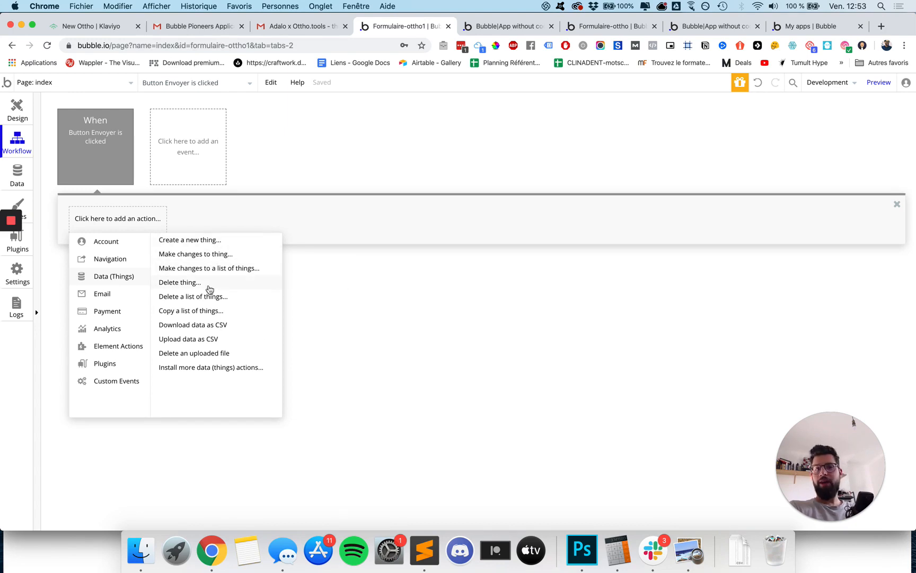
pyautogui.click(211, 242)
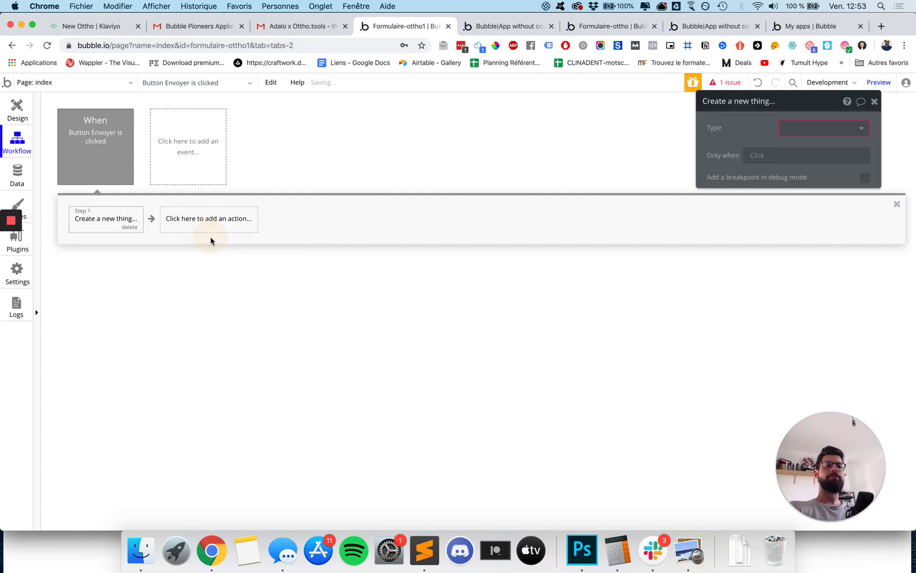
pyautogui.moveTo(786, 101); pyautogui.dragTo(549, 165)
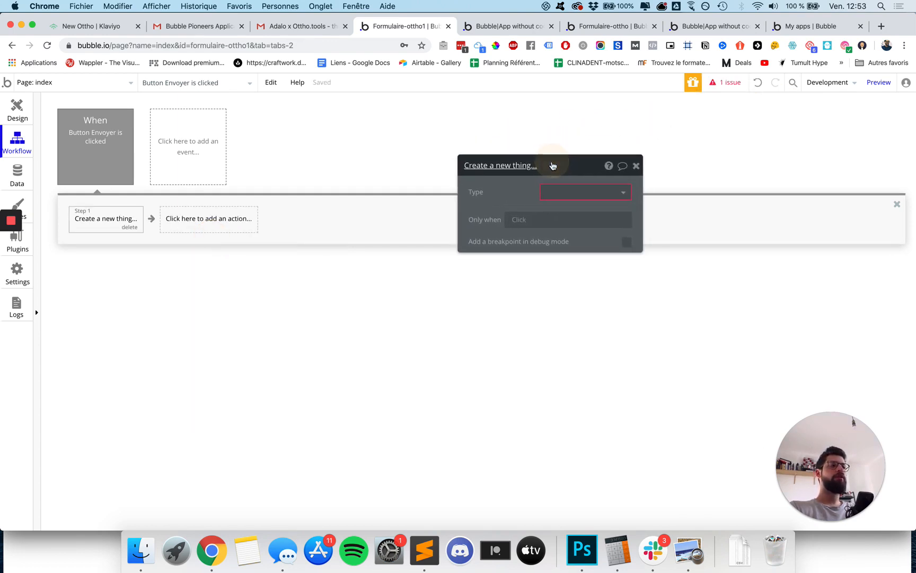
pyautogui.click(569, 188)
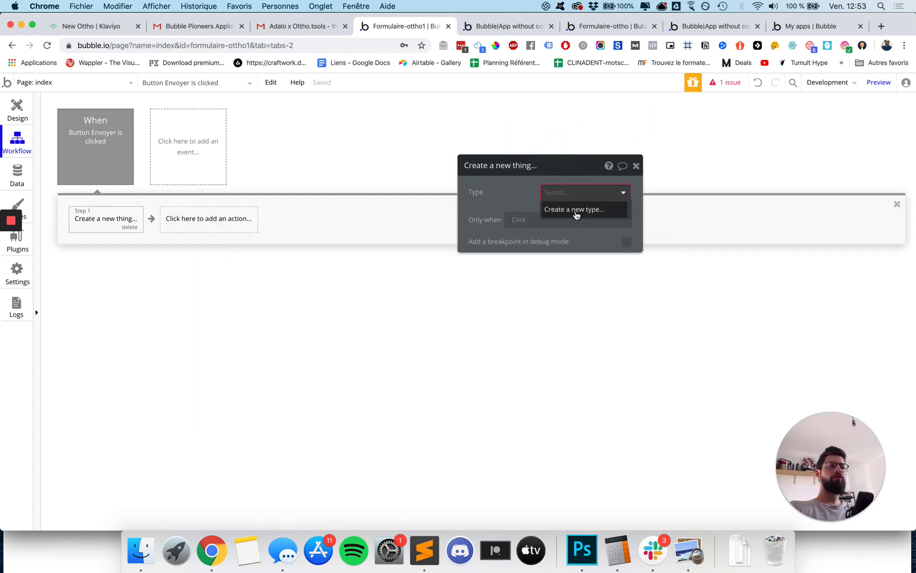
pyautogui.click(516, 193)
pyautogui.moveTo(568, 169); pyautogui.dragTo(625, 145)
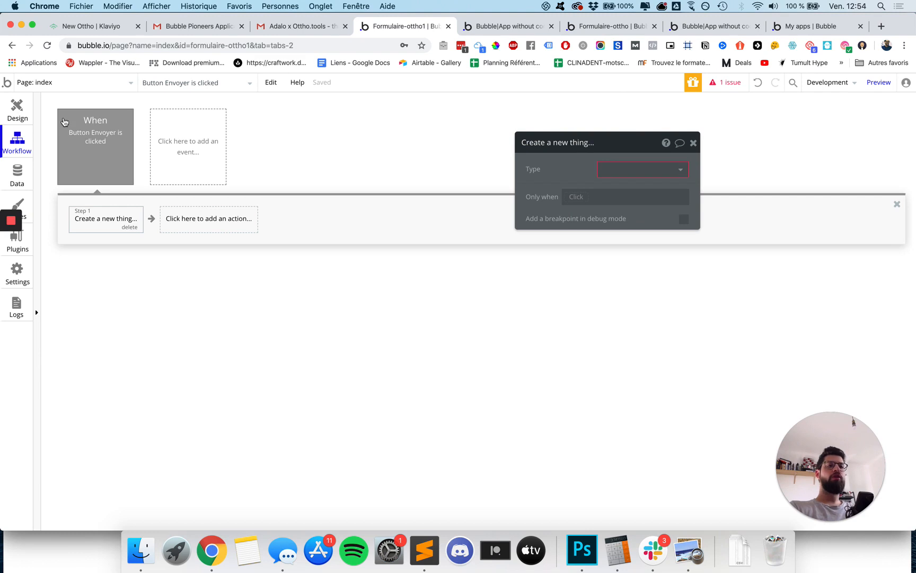
# Create a new custom data type named "Mur" in the app's database.
pyautogui.click(23, 170)
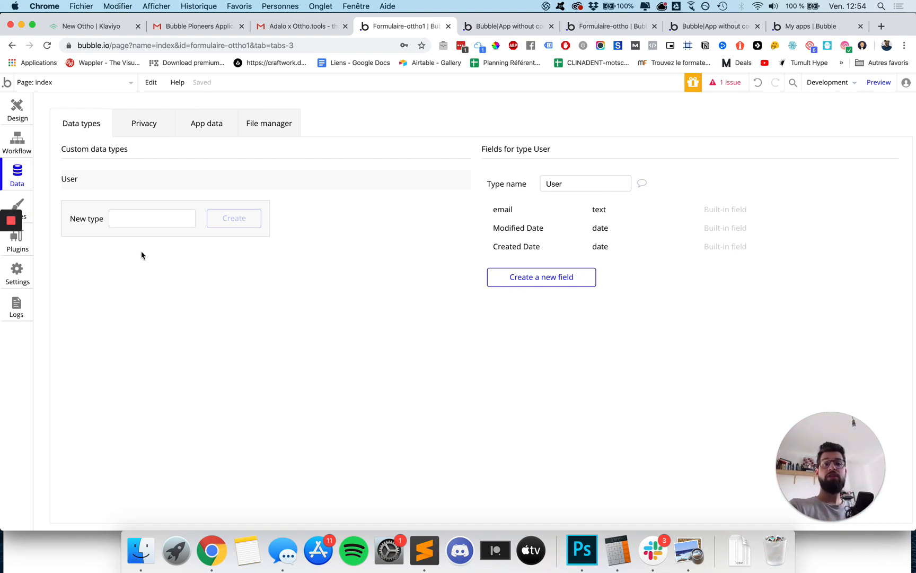
pyautogui.click(115, 221)
pyautogui.write('M')
pyautogui.press('BackSpace')
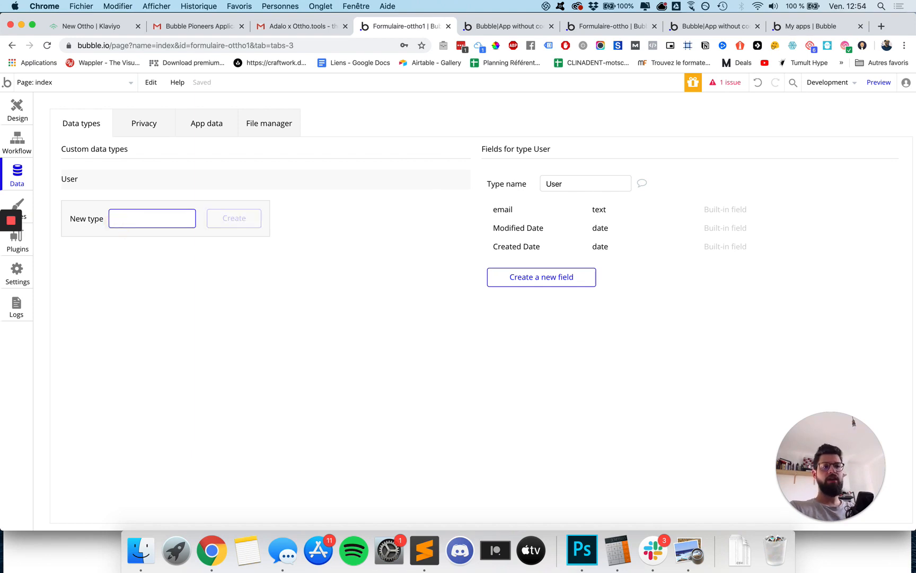
pyautogui.write('Message')
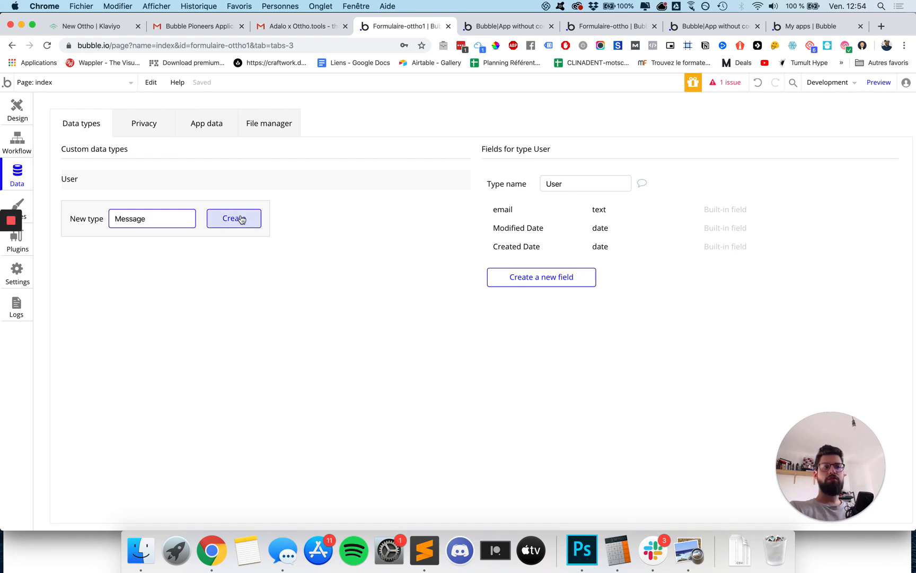
pyautogui.doubleClick(169, 220)
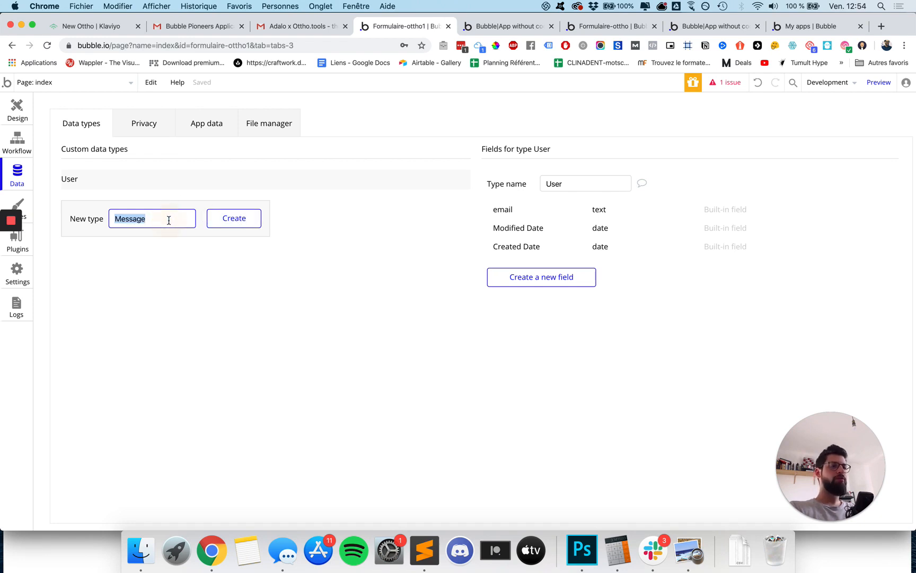
pyautogui.write('Mur')
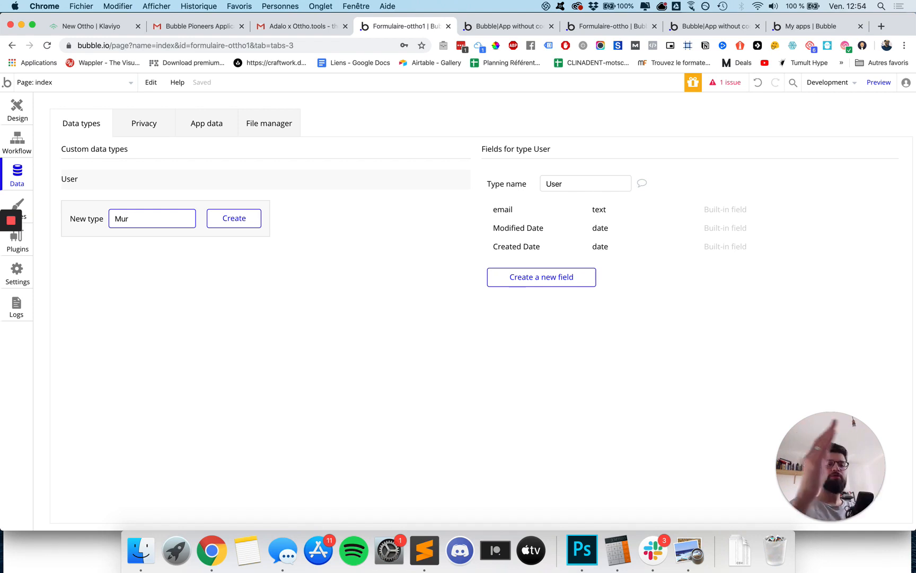
pyautogui.click(232, 223)
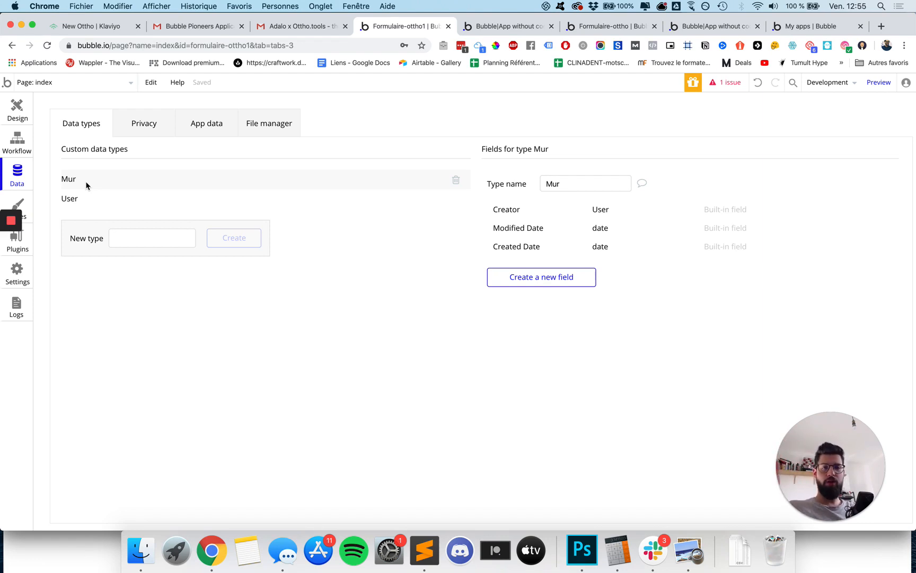
# Add a text field named "Pseudo" to the Mur data type and view the All Murs records.
pyautogui.click(530, 280)
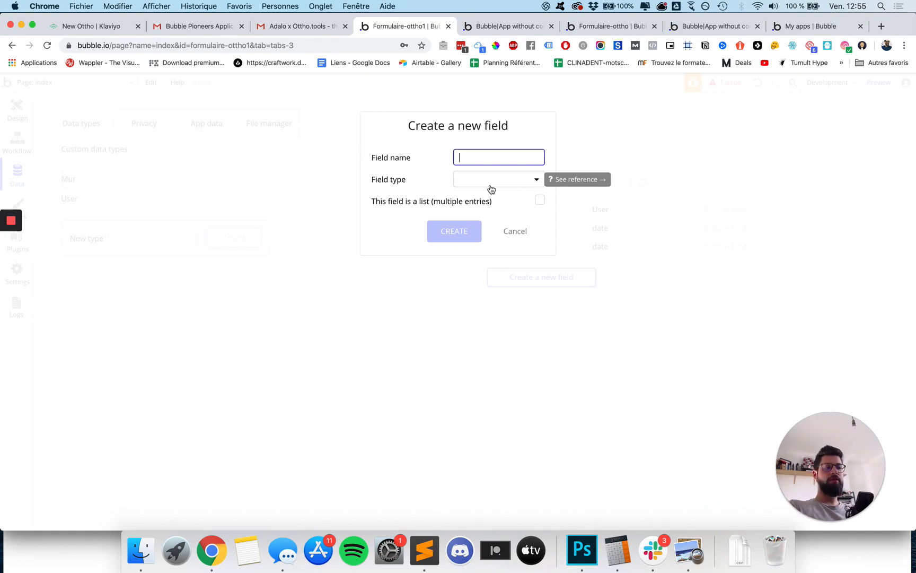
pyautogui.write('Pseudo')
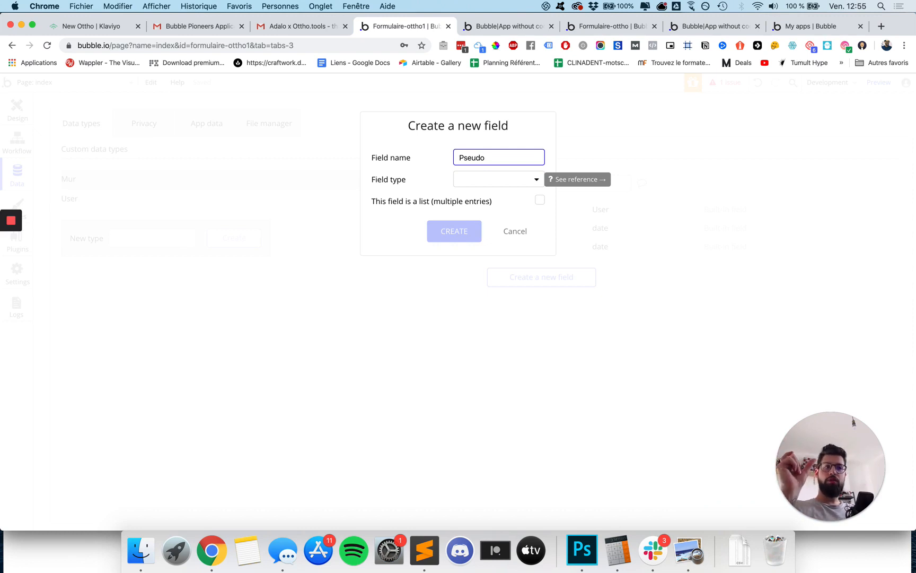
pyautogui.click(503, 184)
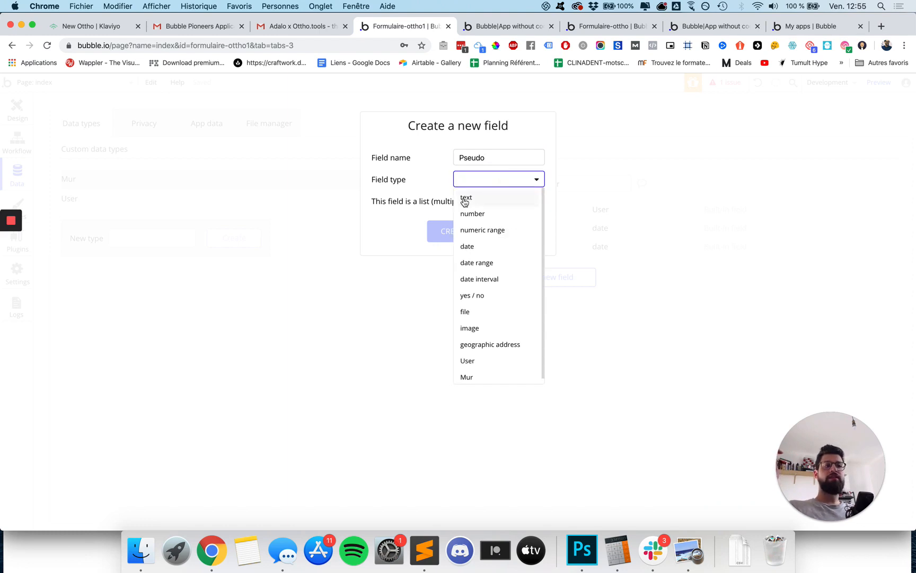
pyautogui.scroll(-1, 472, 286)
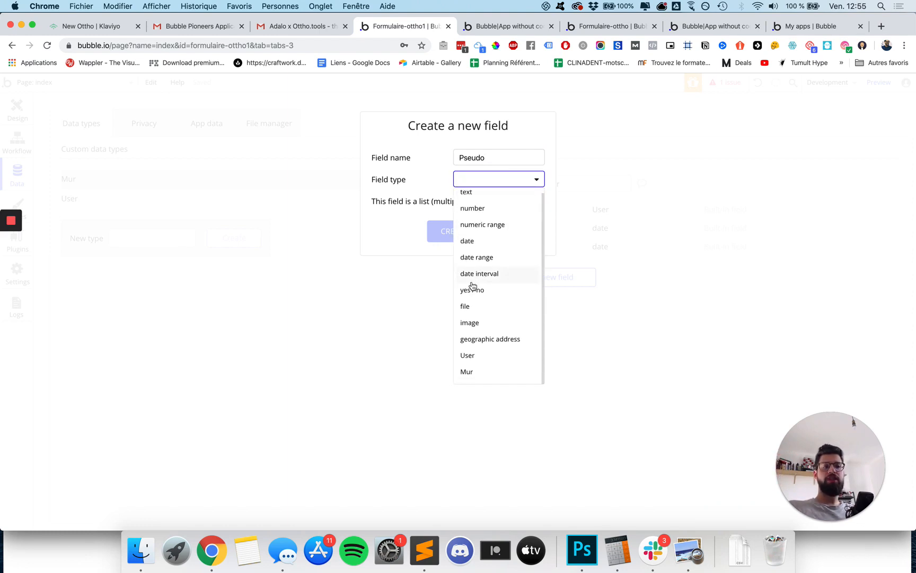
pyautogui.scroll(1, 472, 287)
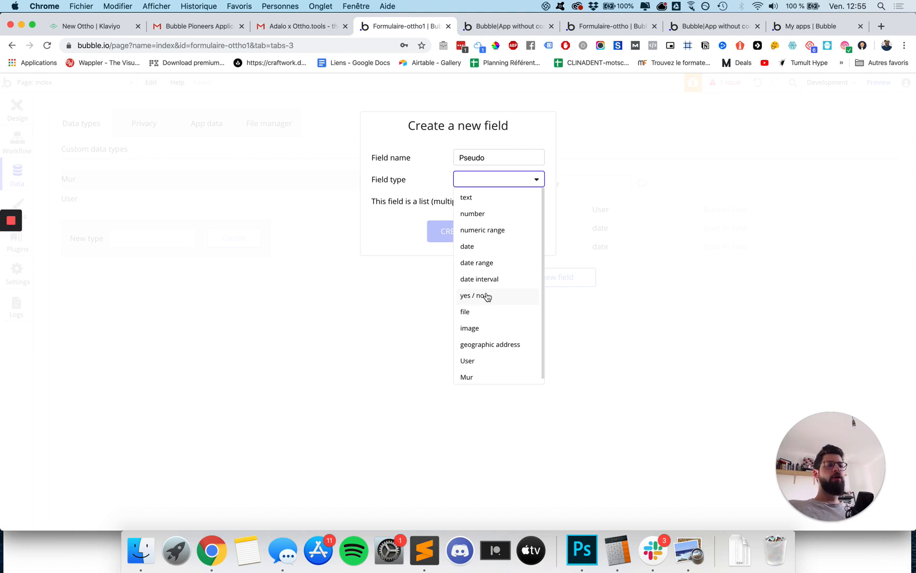
pyautogui.click(487, 203)
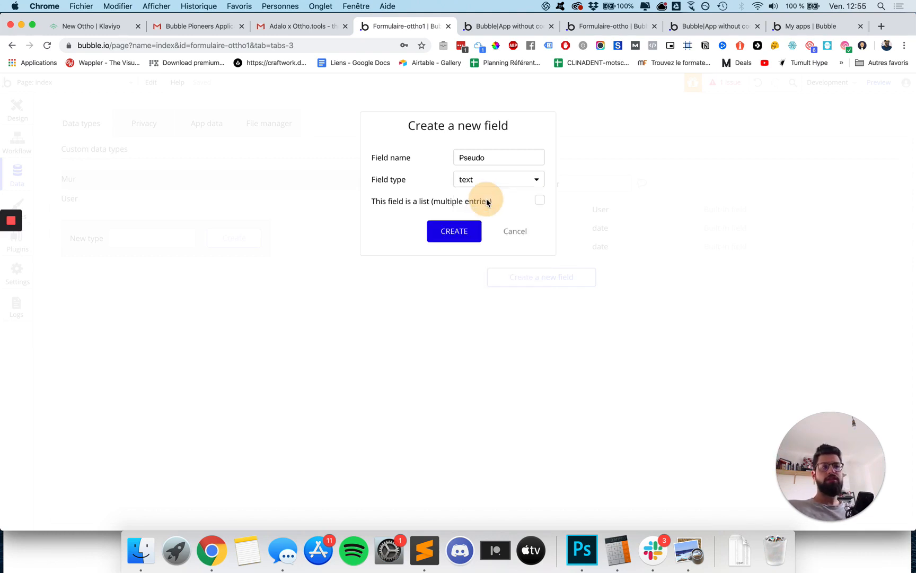
pyautogui.click(473, 230)
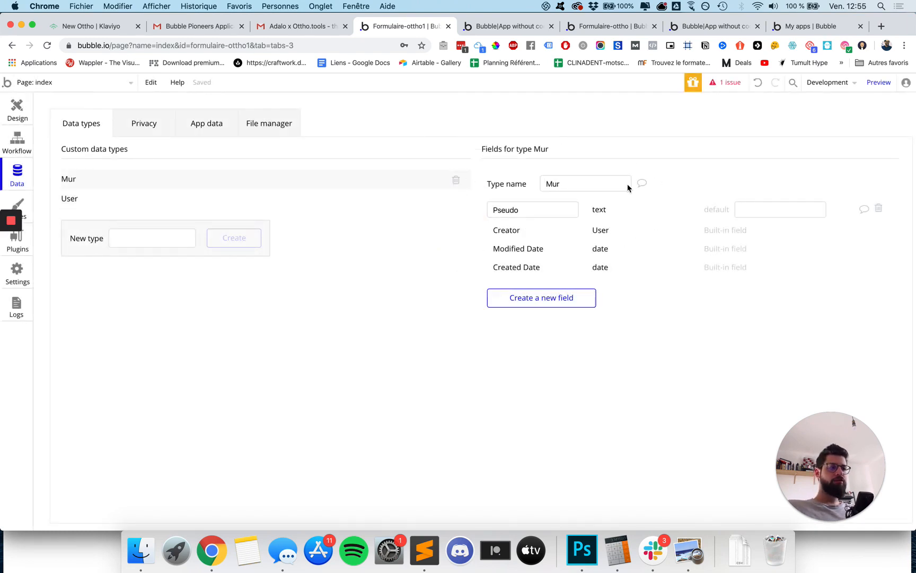
pyautogui.click(195, 126)
pyautogui.click(85, 217)
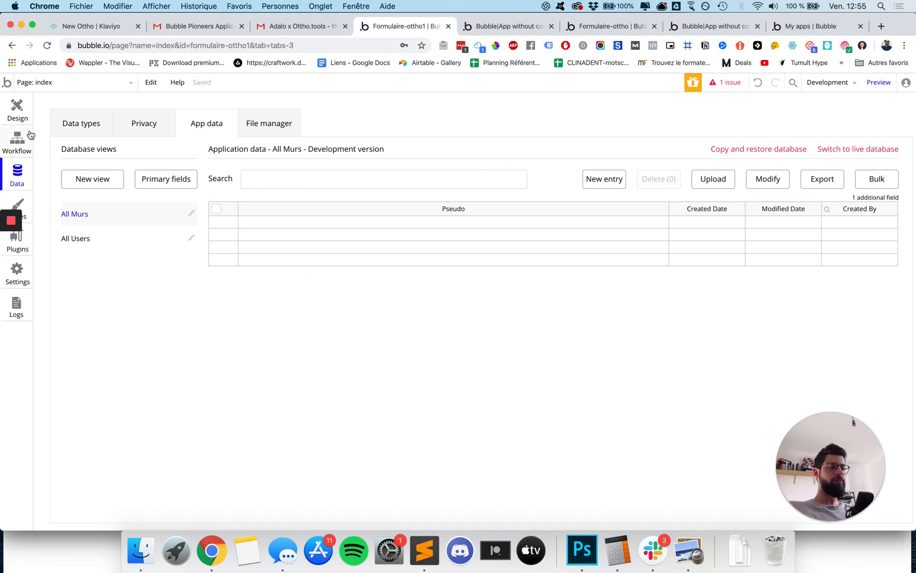
# Reopen the Envoyer button's workflow and set the type of its "Create a new thing" action to Mur.
pyautogui.click(21, 111)
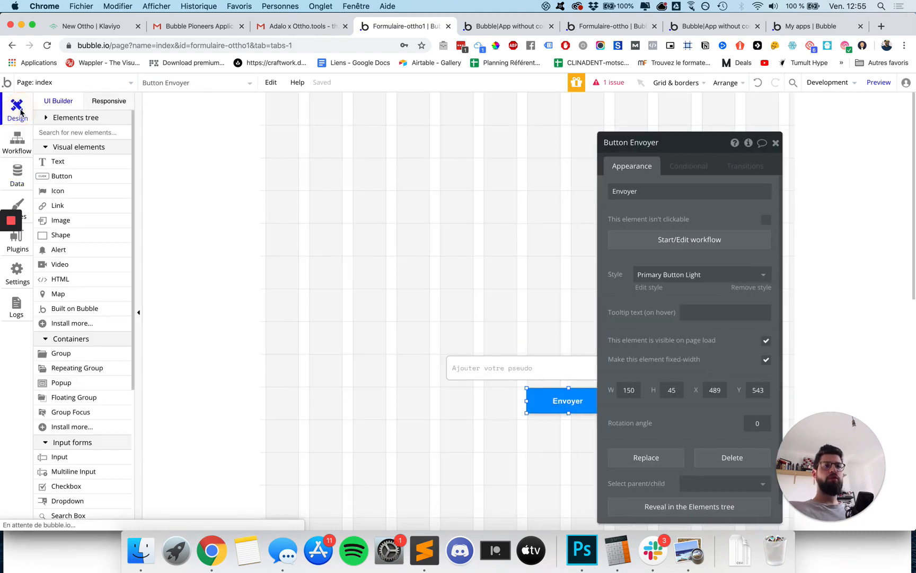
pyautogui.click(553, 407)
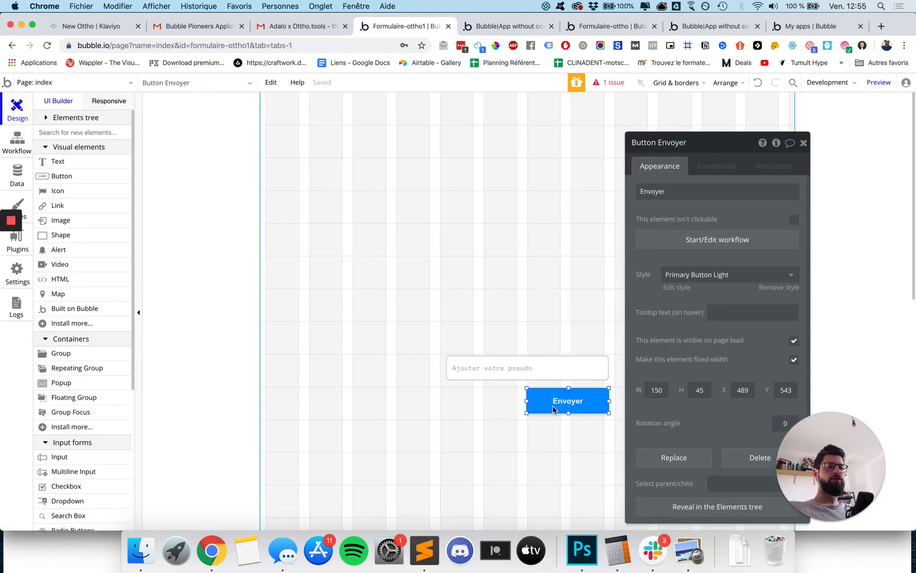
pyautogui.click(687, 245)
pyautogui.click(83, 218)
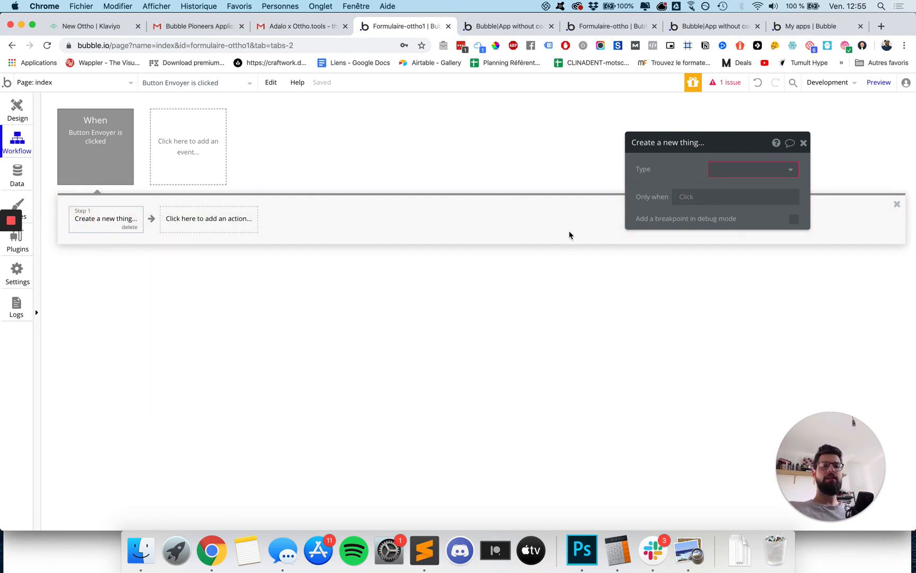
pyautogui.click(725, 169)
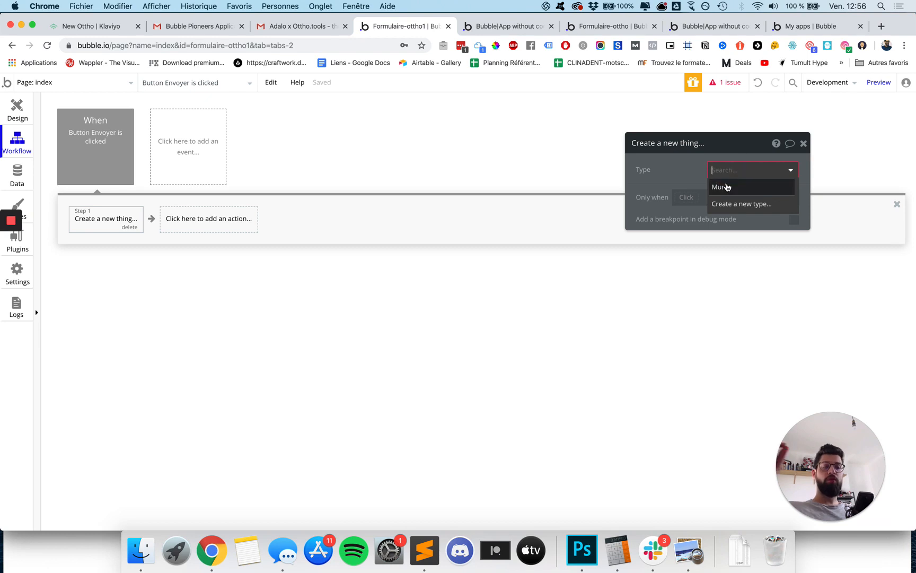
pyautogui.click(727, 186)
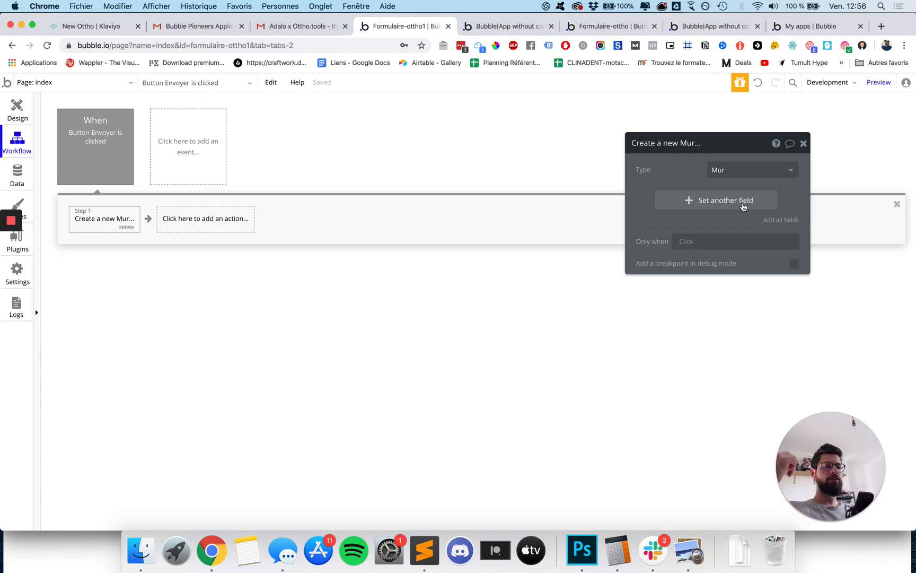
# Set the new Mur's Pseudo field to the value of the "Ajouter votre pseudo" input.
pyautogui.click(744, 207)
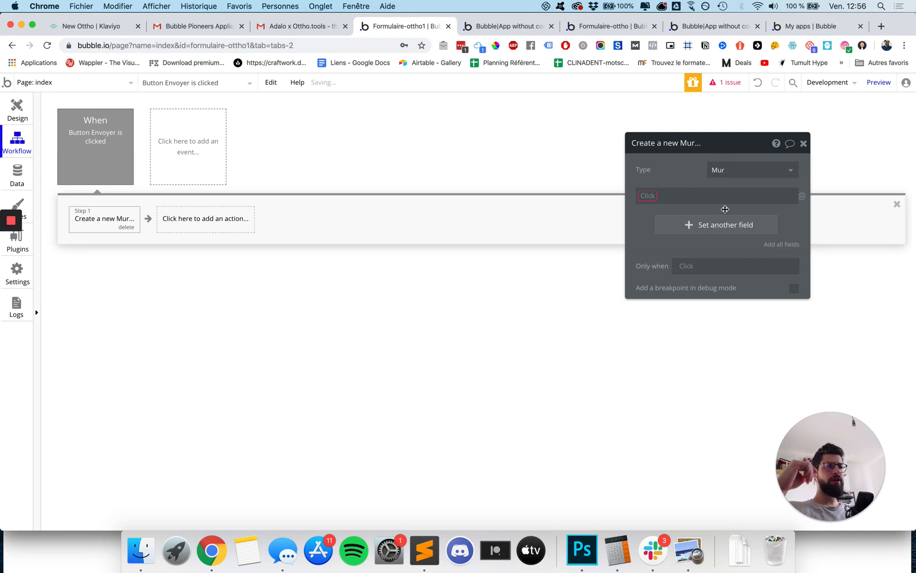
pyautogui.click(650, 198)
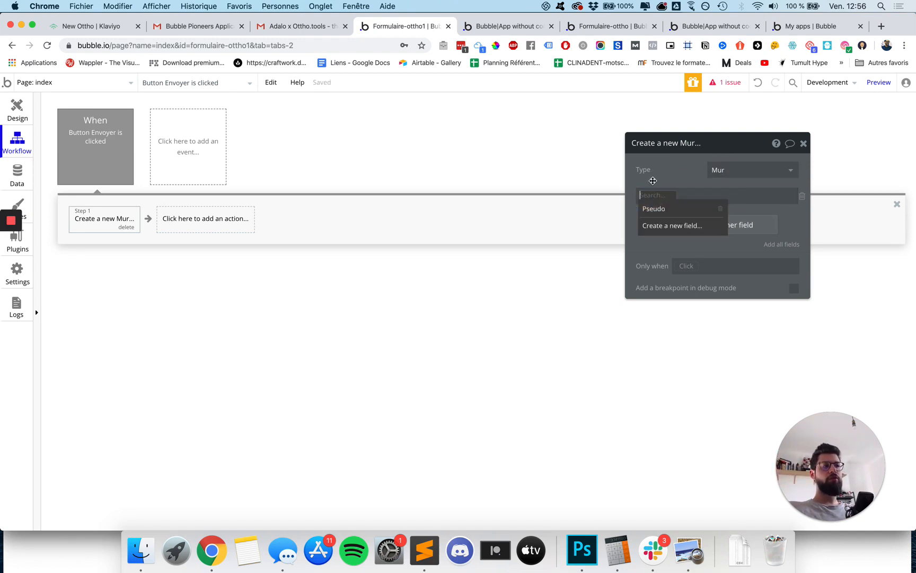
pyautogui.click(659, 210)
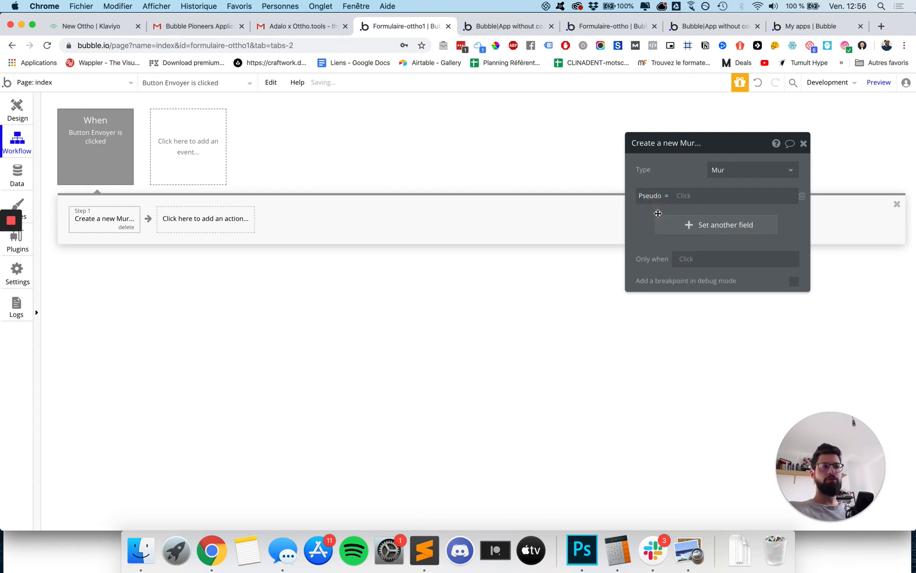
pyautogui.click(684, 196)
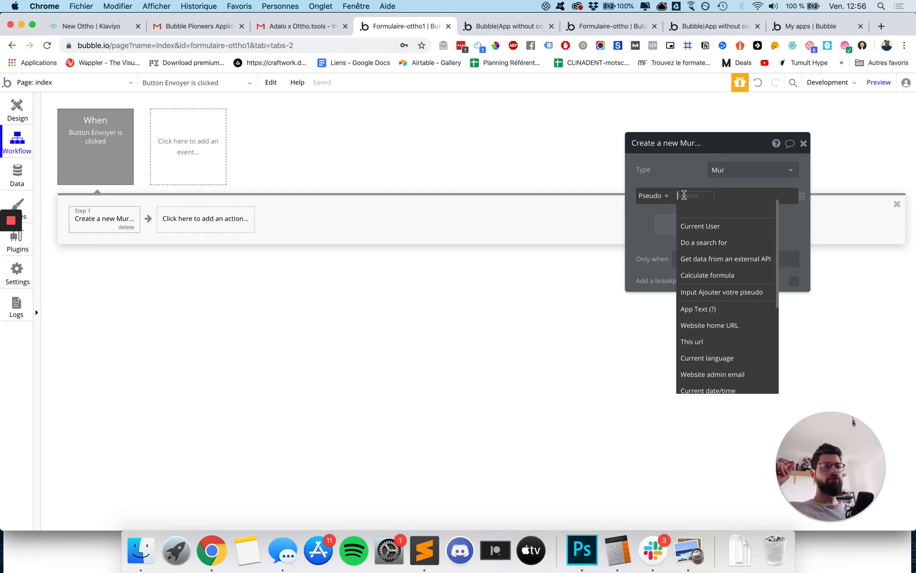
pyautogui.click(691, 292)
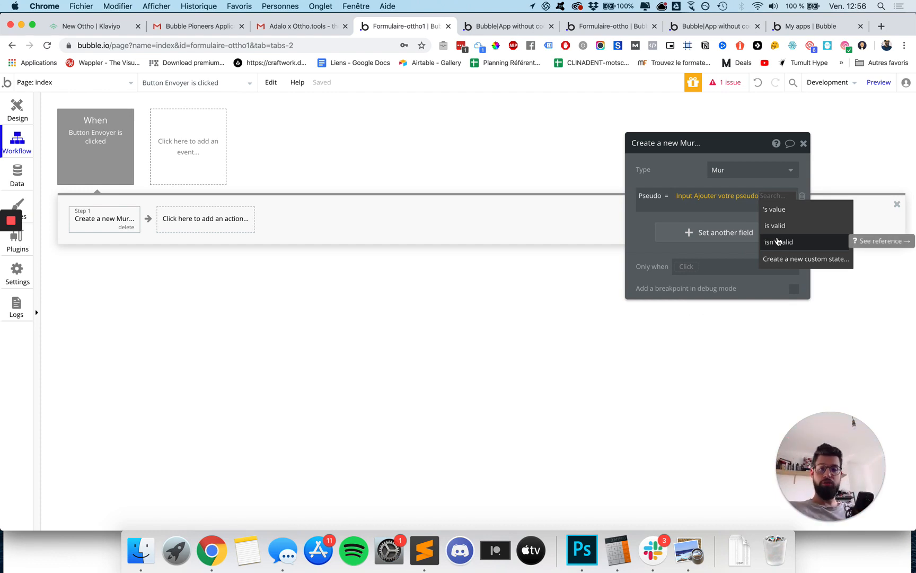
pyautogui.click(782, 216)
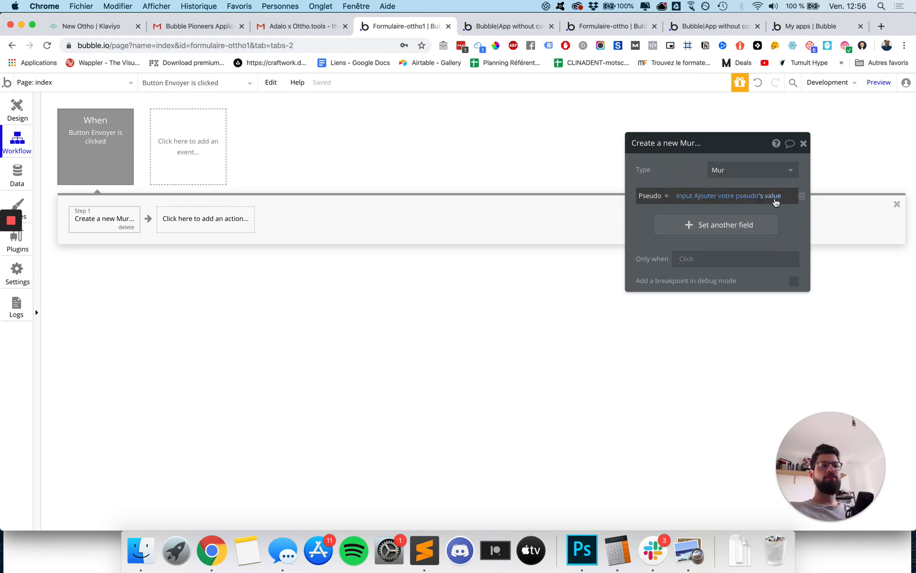
# Try the pseudo input's "is valid" state, and Current User, as the source for the Pseudo field.
pyautogui.click(775, 201)
pyautogui.click(775, 239)
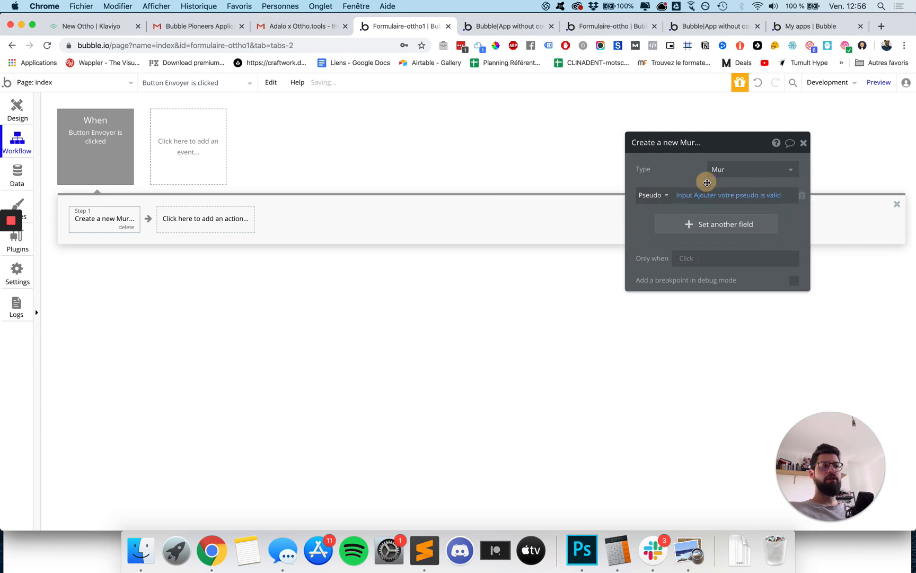
pyautogui.click(769, 195)
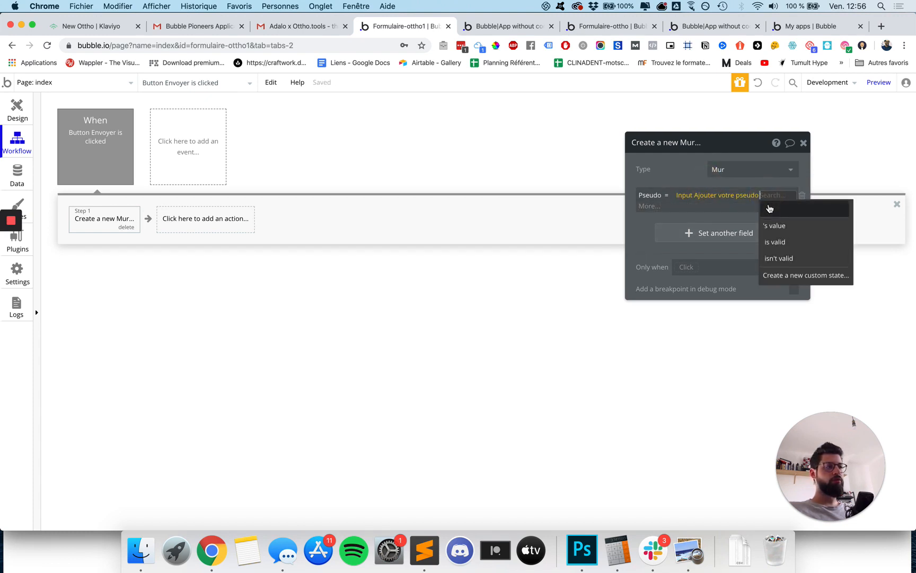
pyautogui.press('BackSpace')
pyautogui.click(711, 225)
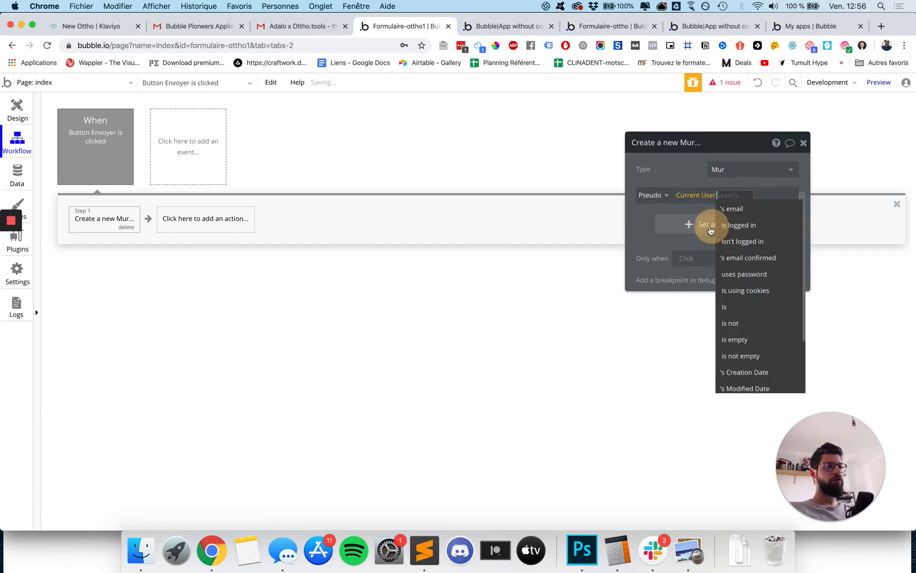
pyautogui.click(645, 221)
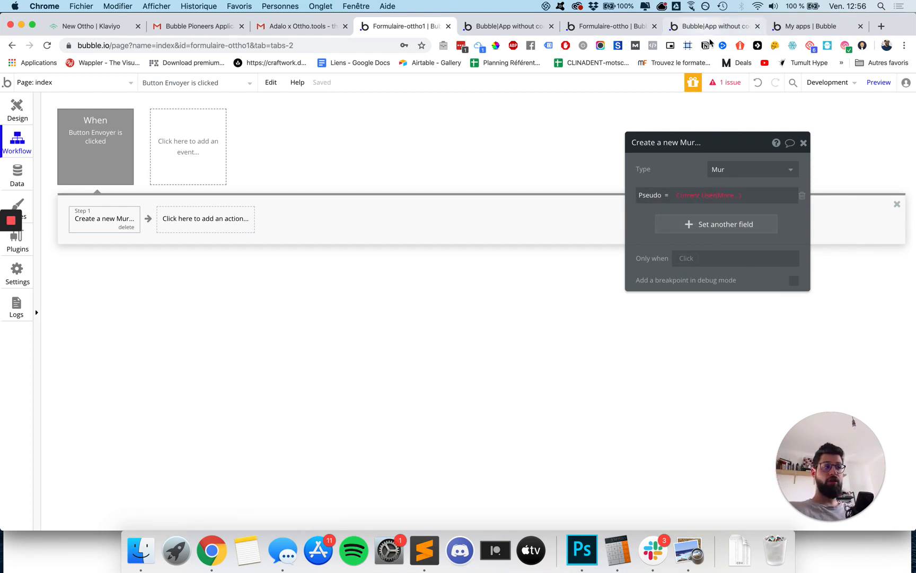
# Open the issue checker and move it clear of the workflow steps to read the reported error.
pyautogui.click(722, 83)
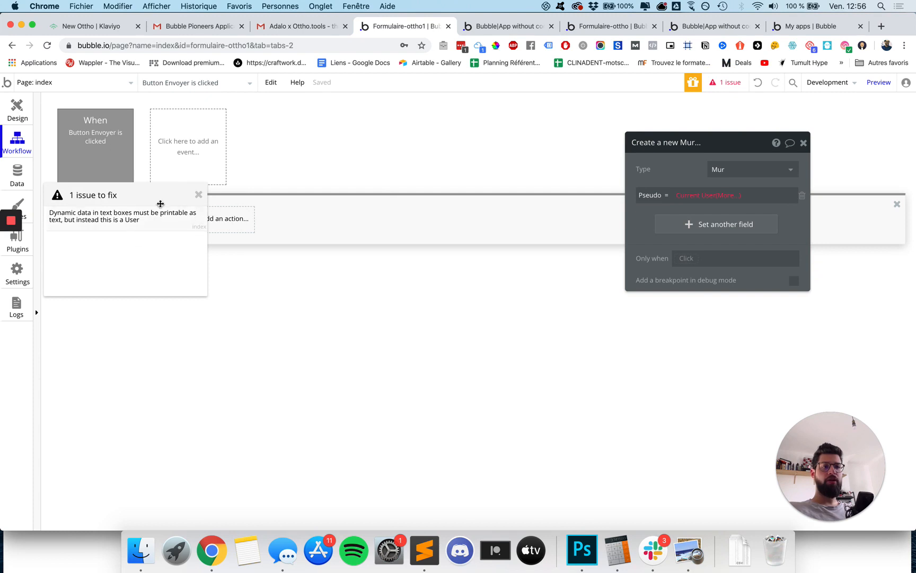
pyautogui.moveTo(148, 201); pyautogui.dragTo(391, 222)
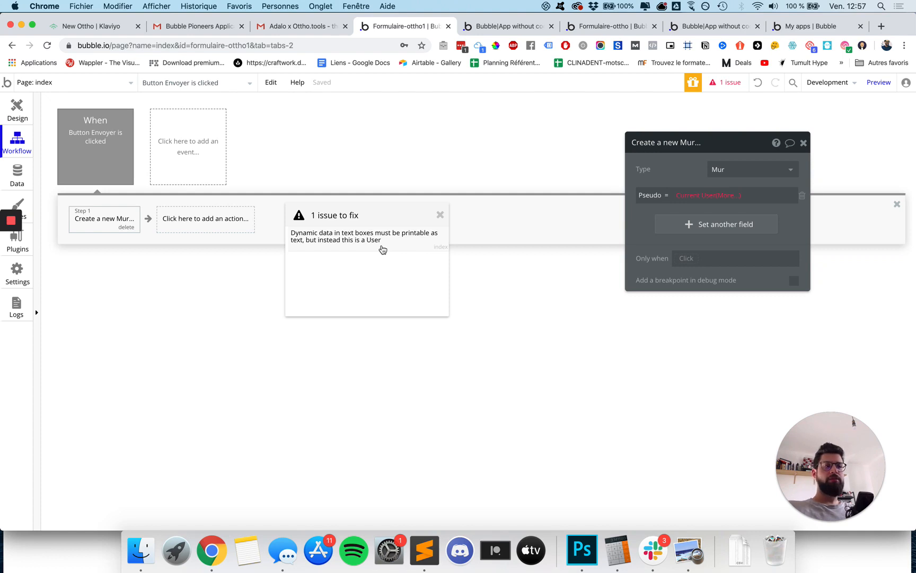
pyautogui.moveTo(383, 212); pyautogui.dragTo(387, 212)
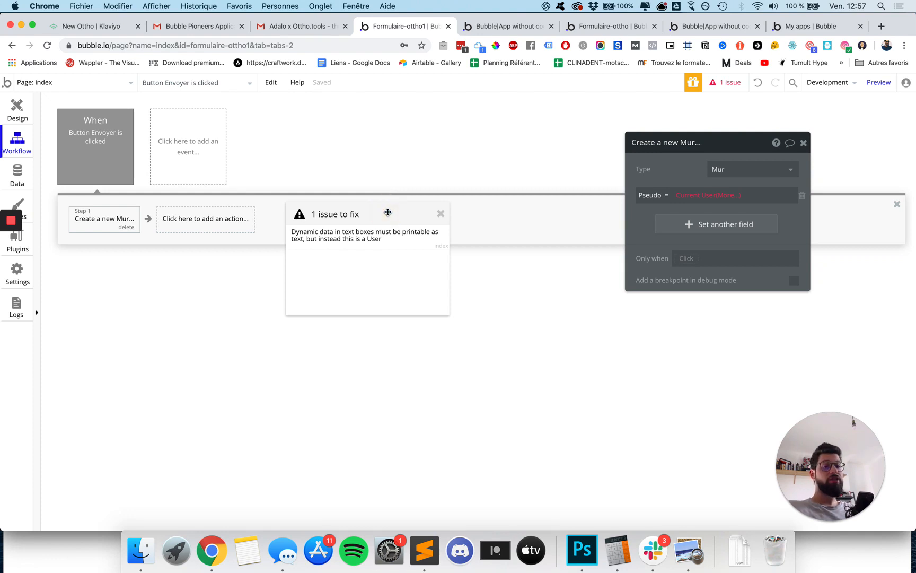
# Replace Current User in the Pseudo field with the "Ajouter votre pseudo" input's value.
pyautogui.click(695, 195)
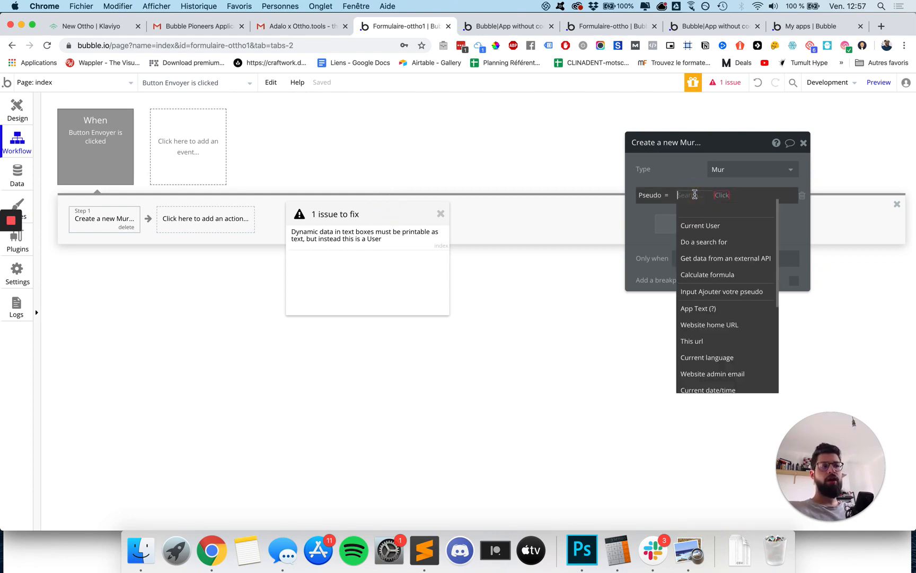
pyautogui.click(693, 291)
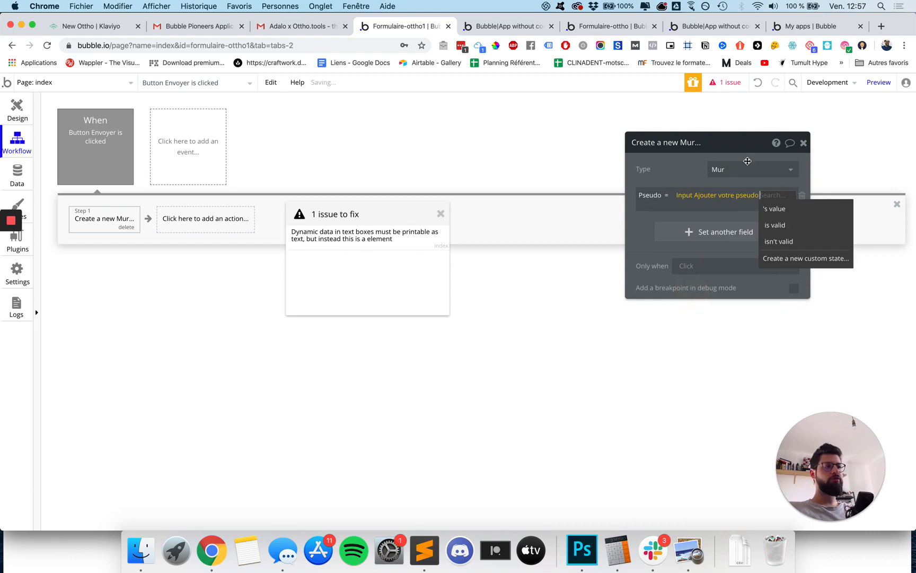
pyautogui.click(772, 209)
pyautogui.click(661, 170)
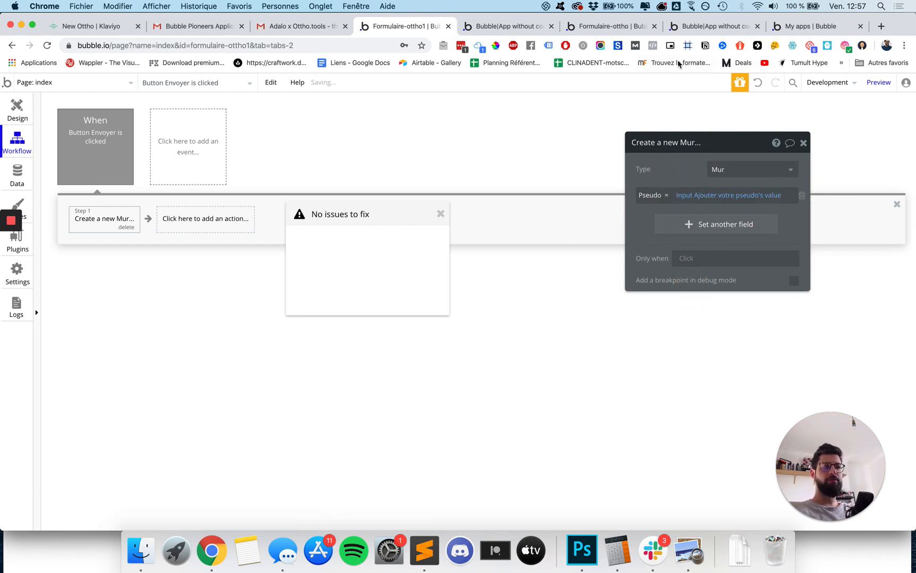
# Close the issue checker, then reload the app's preview page and submit the form with a first name as the pseudo.
pyautogui.click(441, 214)
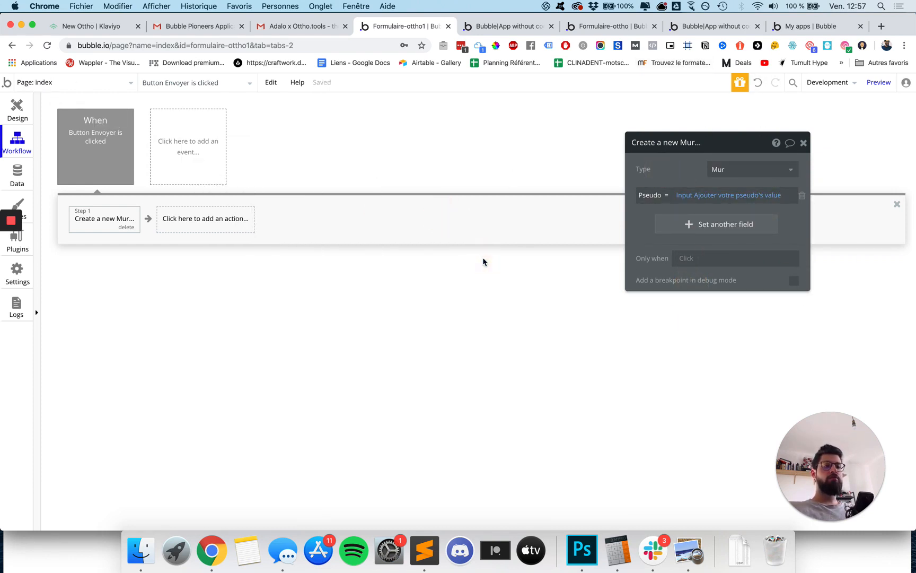
pyautogui.click(17, 110)
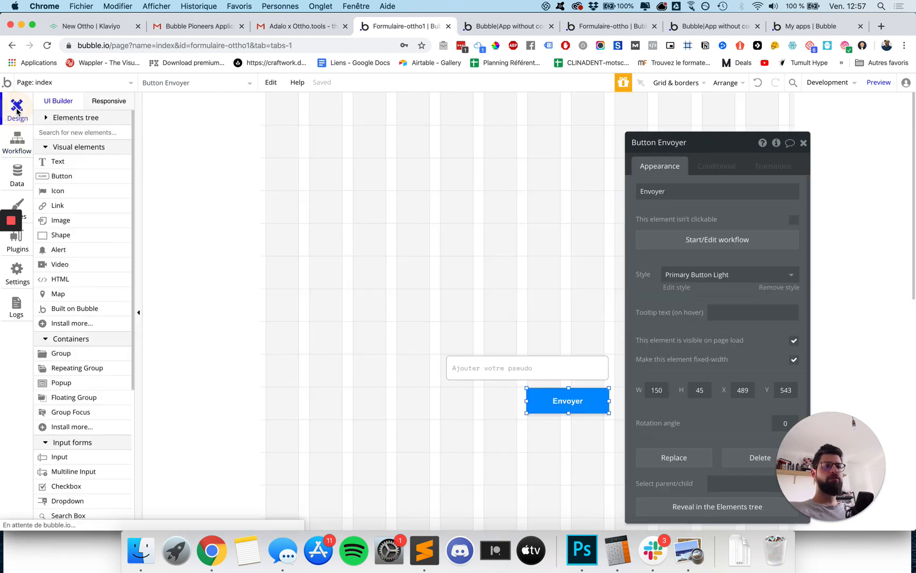
pyautogui.click(503, 26)
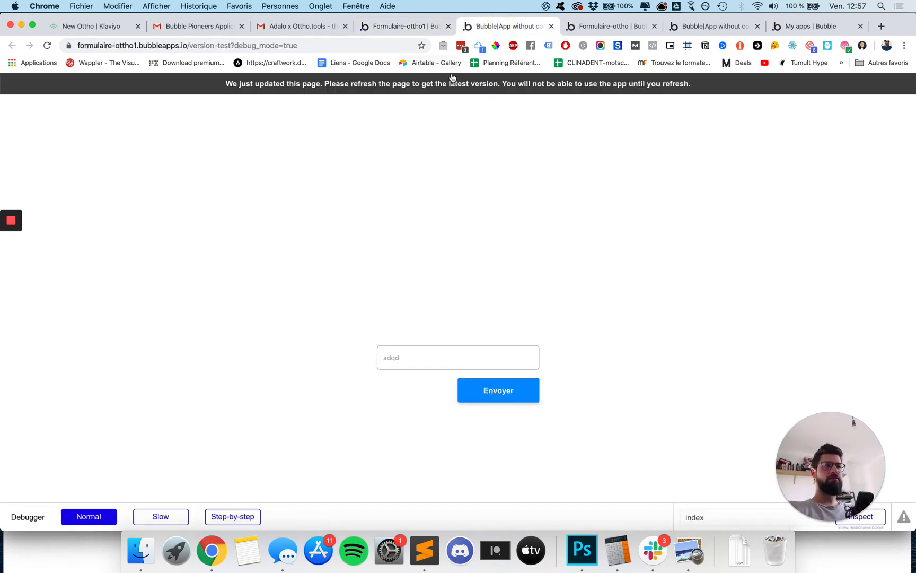
pyautogui.press('super+r')
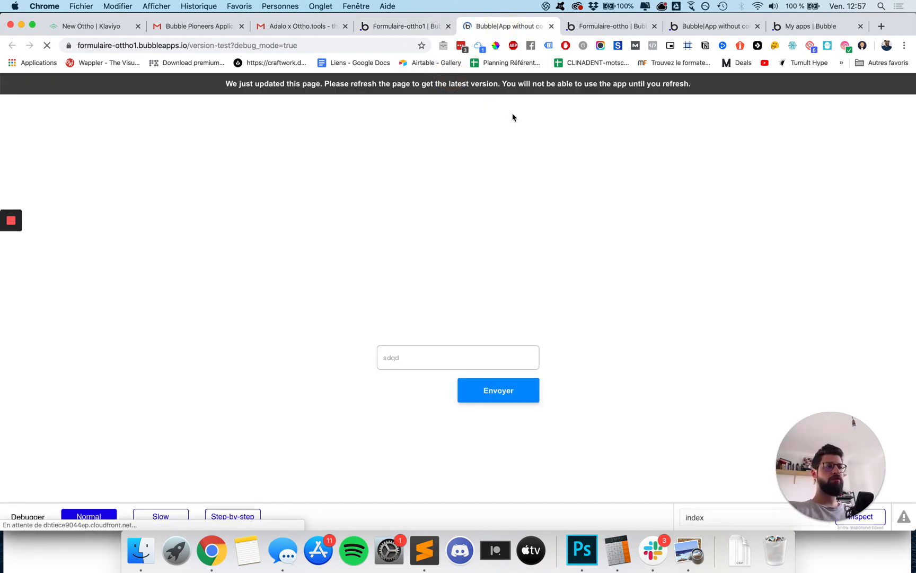
pyautogui.click(442, 357)
pyautogui.write('Thibault')
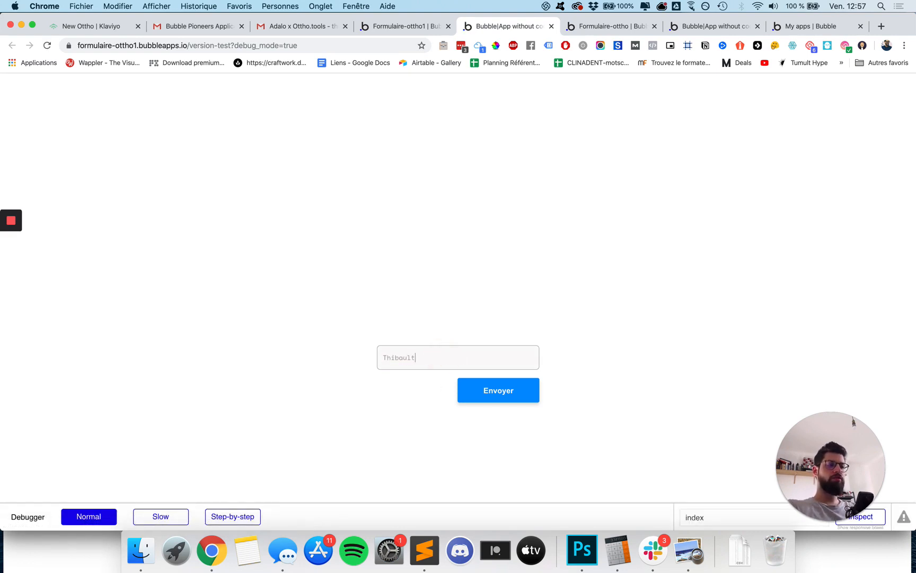
pyautogui.click(478, 391)
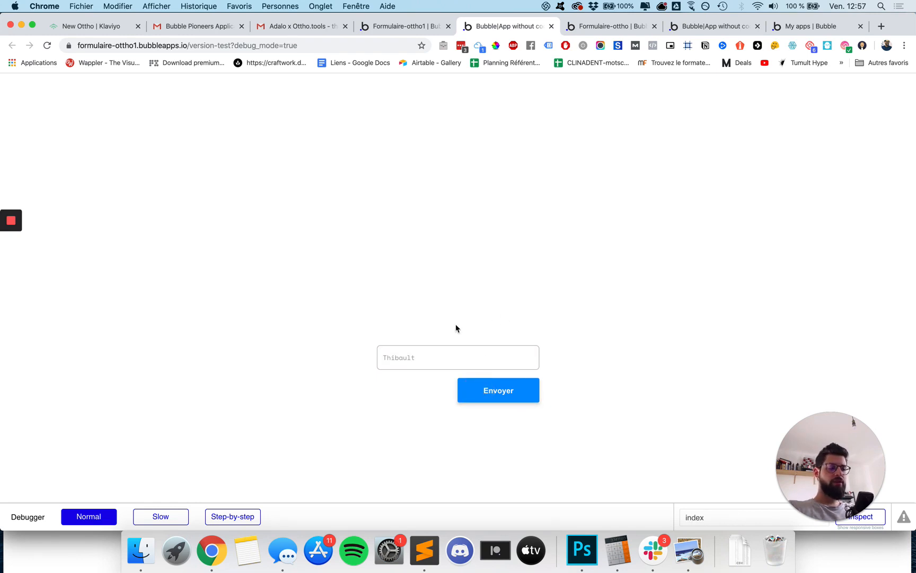
# Check the All Murs entries in the editor's app data for the submitted pseudo, refresh them and compare the creation time with the system clock.
pyautogui.click(401, 26)
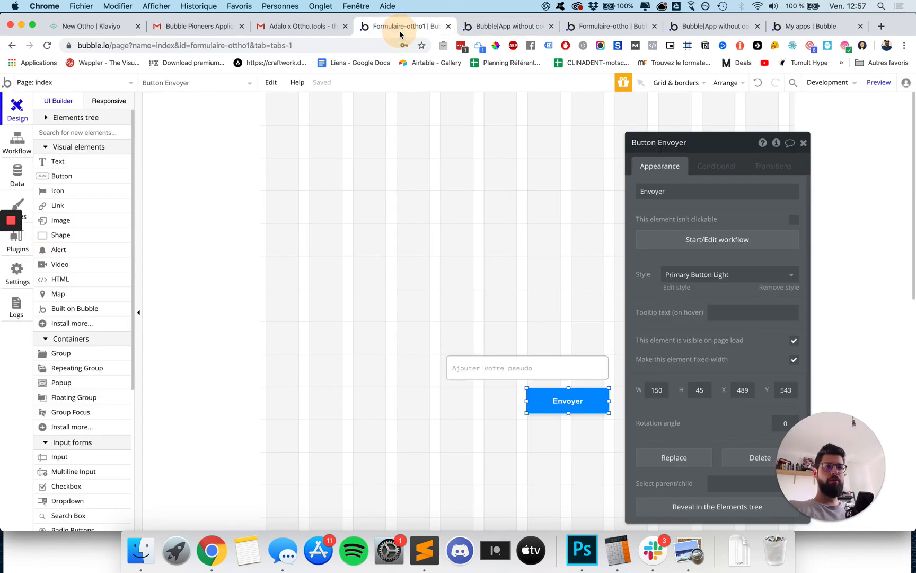
pyautogui.click(9, 171)
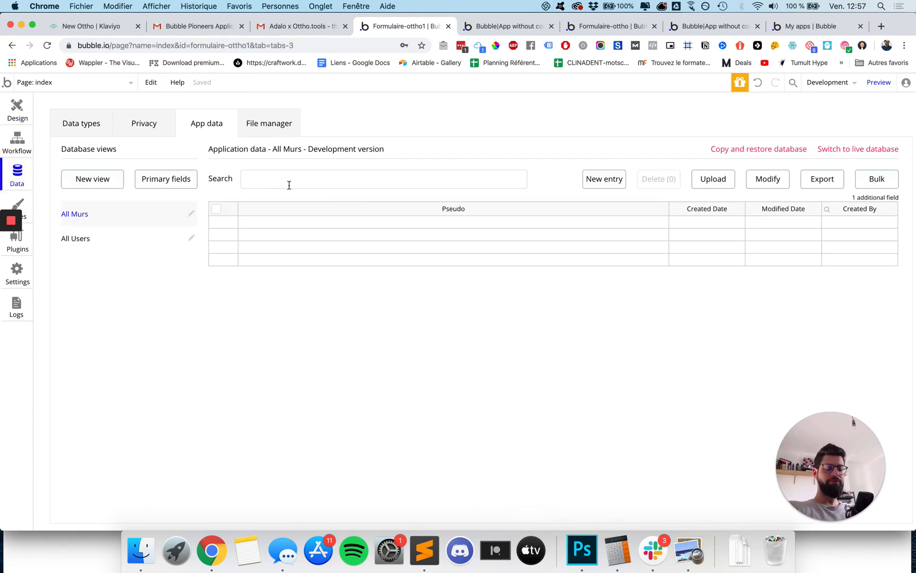
pyautogui.click(115, 214)
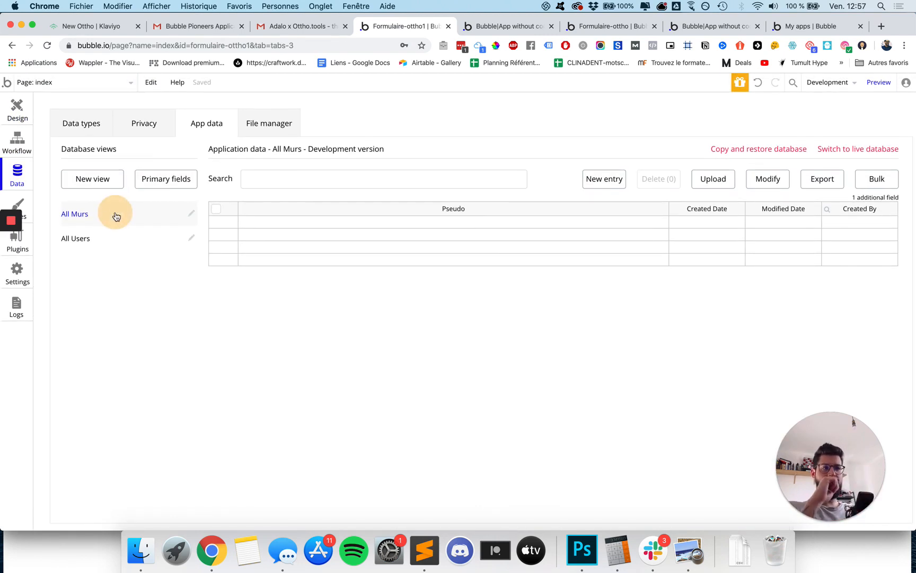
pyautogui.click(111, 229)
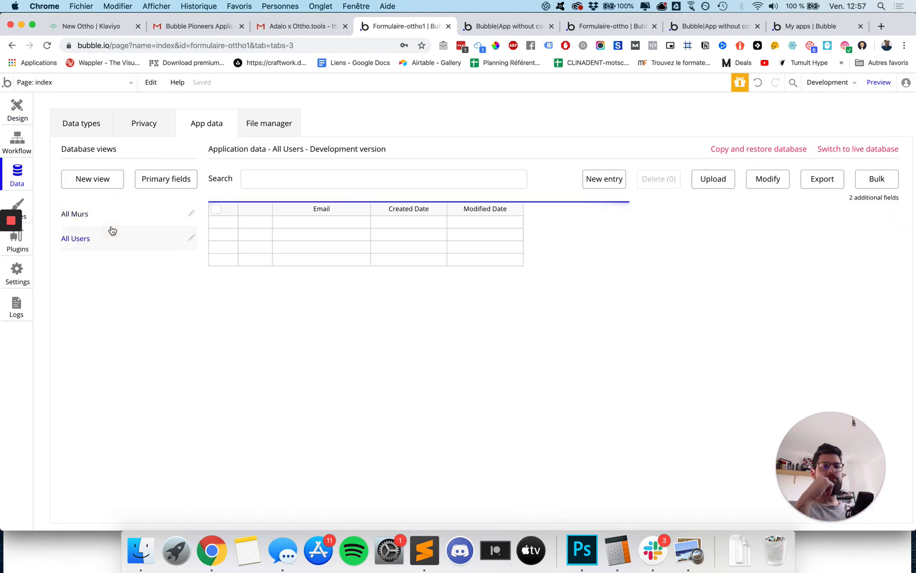
pyautogui.click(111, 221)
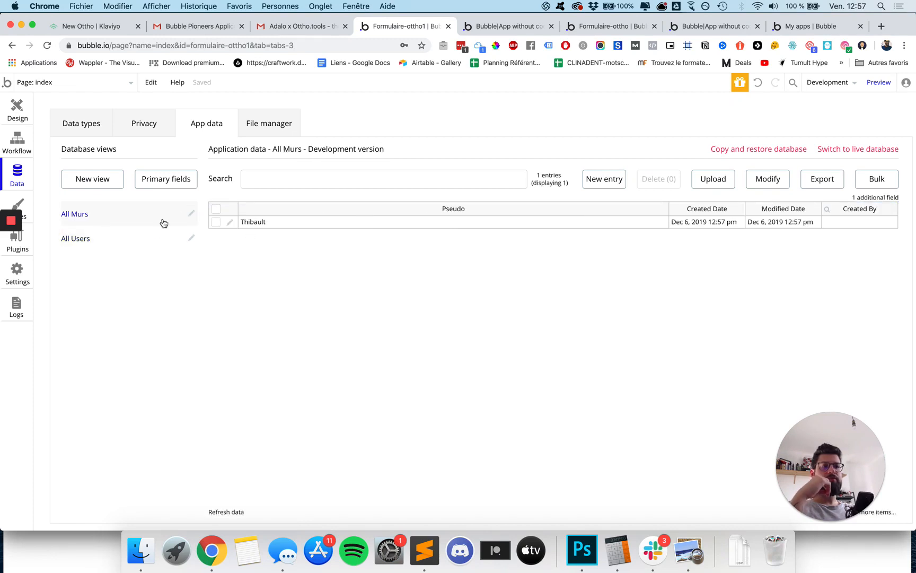
pyautogui.click(145, 240)
pyautogui.click(145, 219)
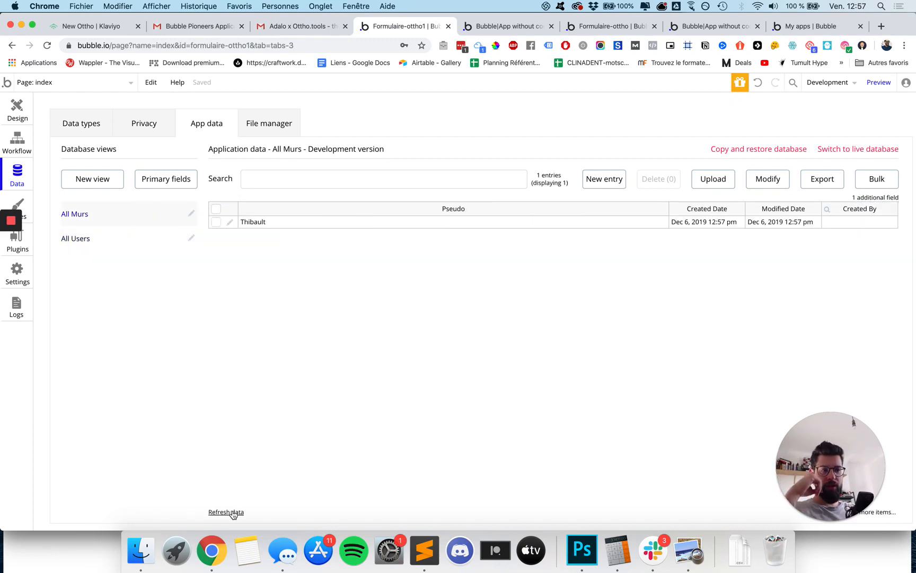
pyautogui.click(232, 512)
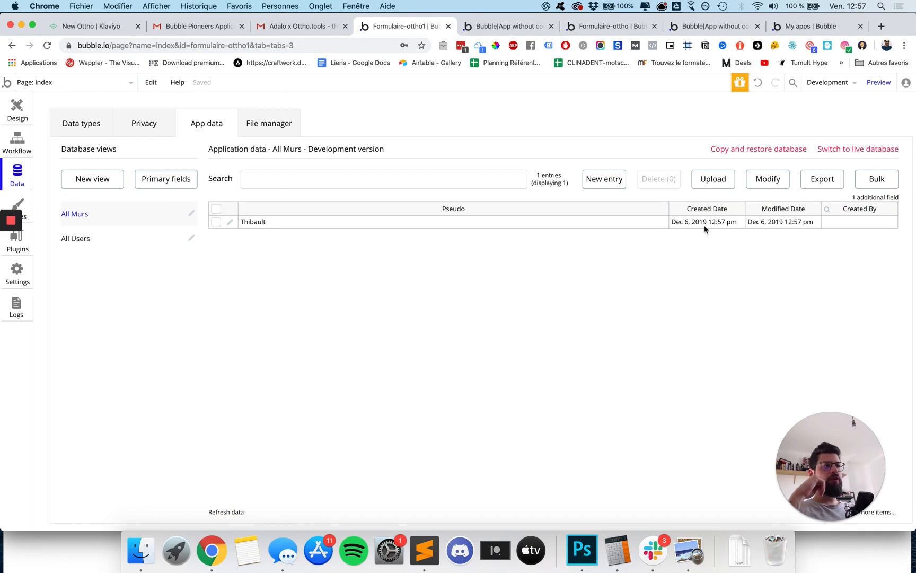
pyautogui.click(833, 6)
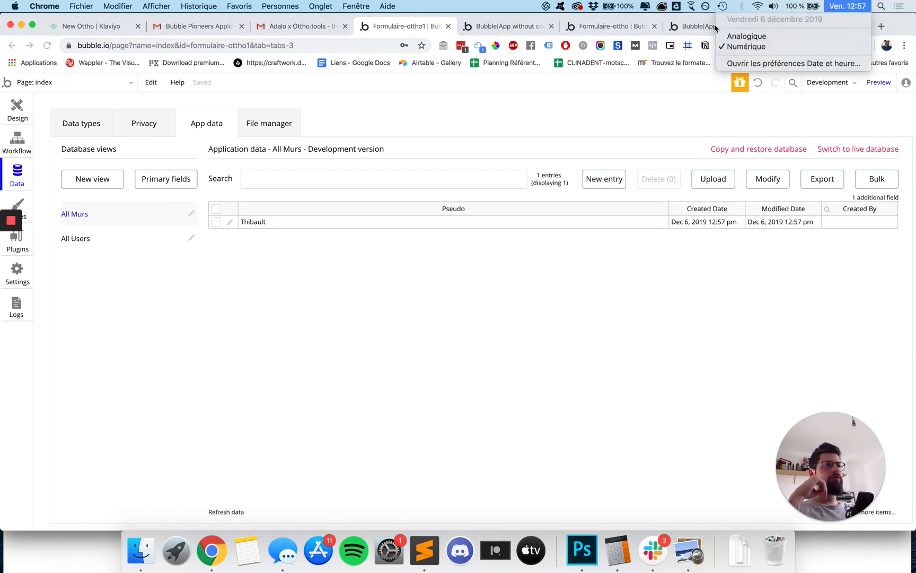
pyautogui.click(692, 260)
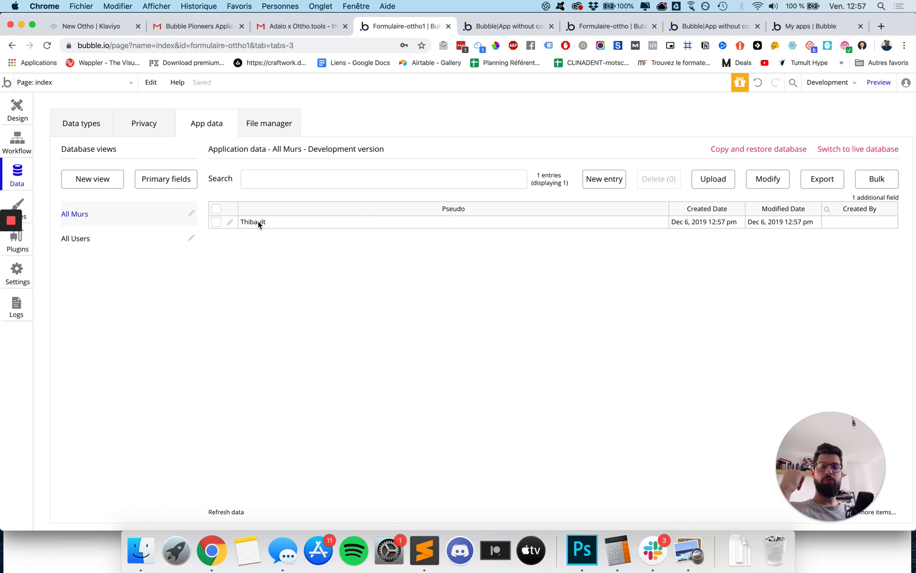
# Move the pseudo input up and the Envoyer button down to Y 616 on the index page, leaving a gap between them.
pyautogui.click(6, 109)
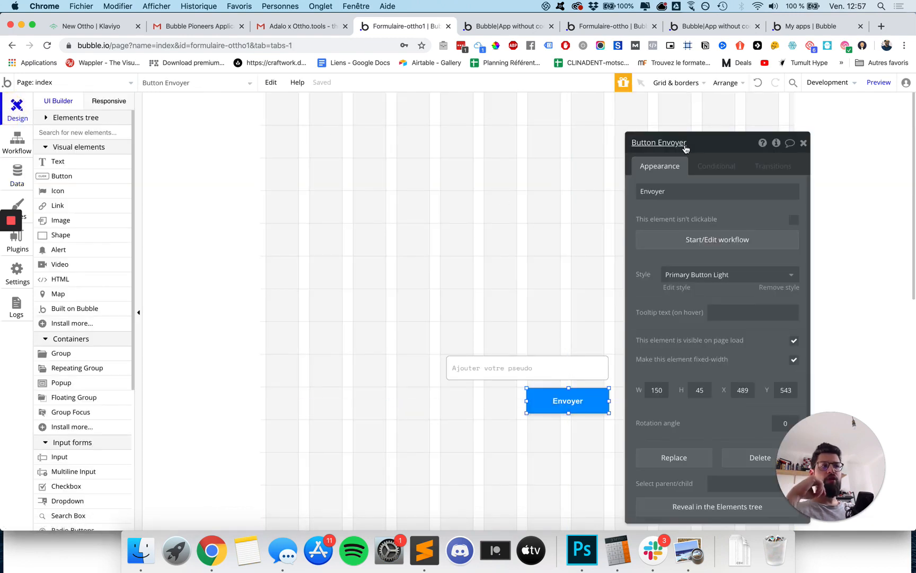
pyautogui.moveTo(577, 368); pyautogui.dragTo(575, 333)
pyautogui.moveTo(567, 403); pyautogui.dragTo(579, 443)
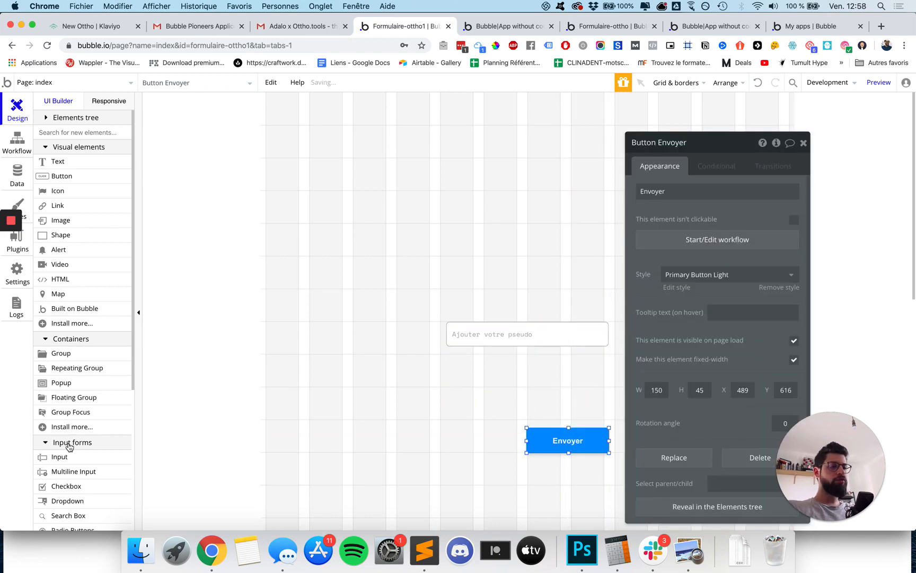
# Draw a multiline input between the pseudo input and the Envoyer button, about 292 px wide and 115 px high.
pyautogui.click(58, 472)
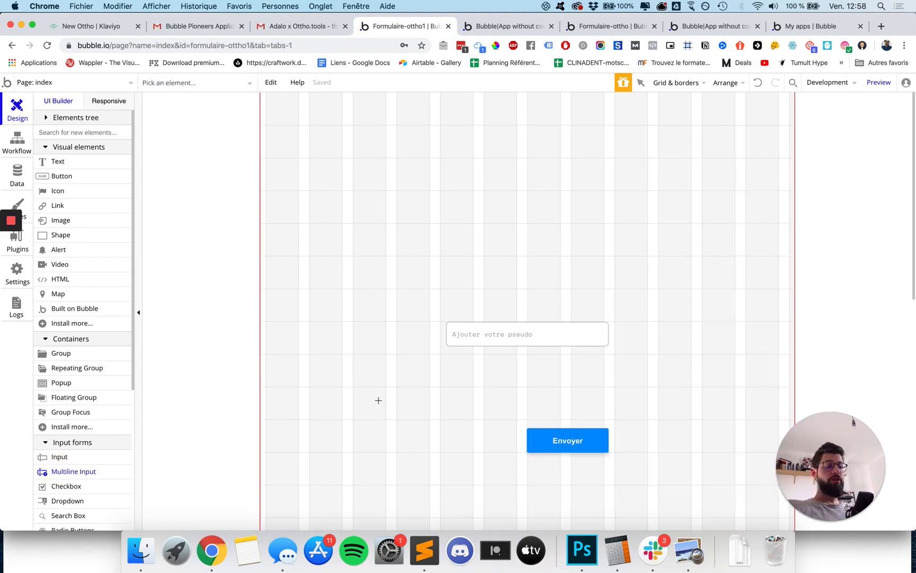
pyautogui.moveTo(447, 355); pyautogui.dragTo(607, 405)
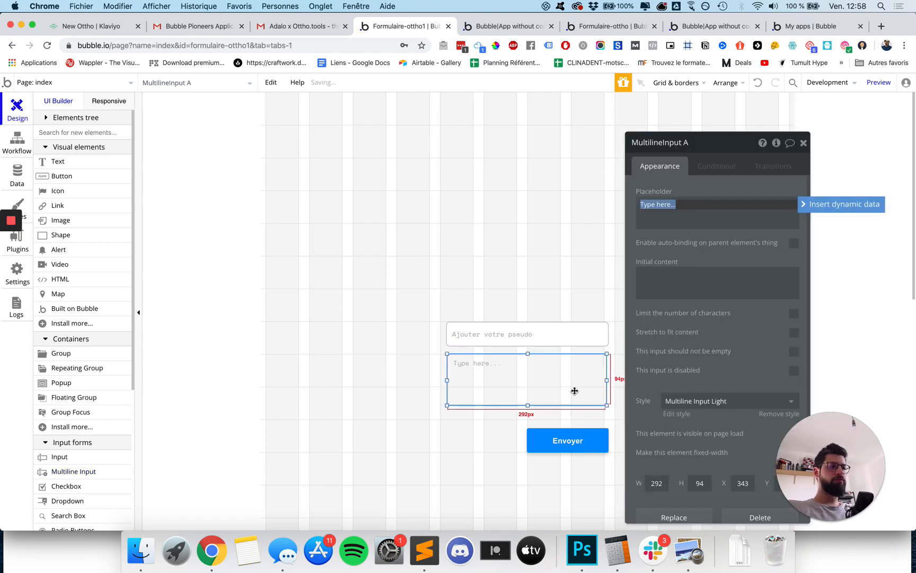
pyautogui.moveTo(528, 405); pyautogui.dragTo(528, 417)
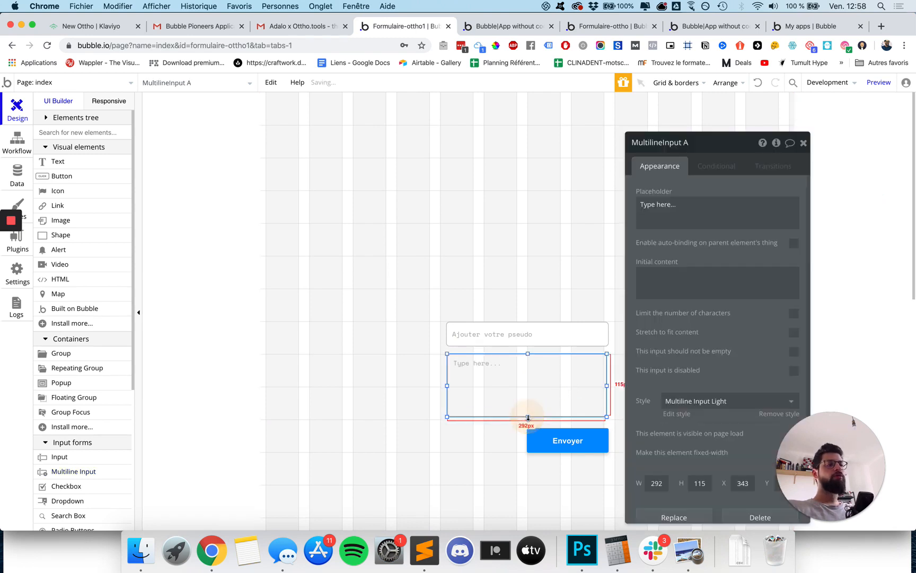
# Give the Multiline input light style a flat #FFFFFF background and return to the page design.
pyautogui.click(676, 413)
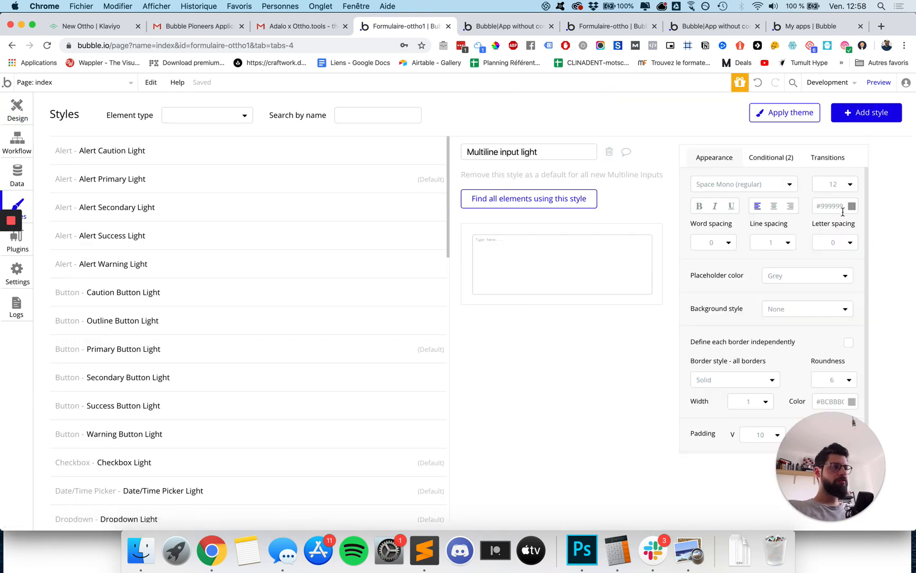
pyautogui.click(829, 401)
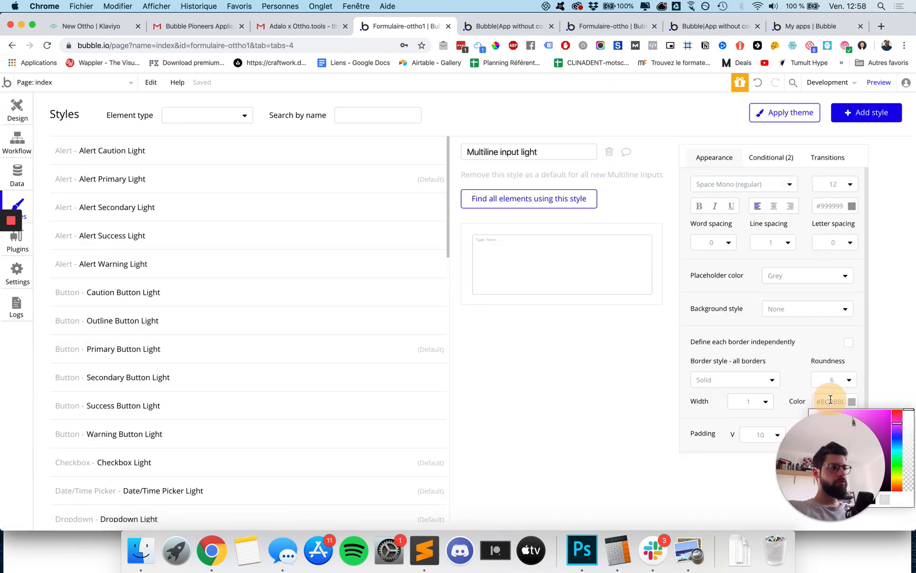
pyautogui.click(773, 308)
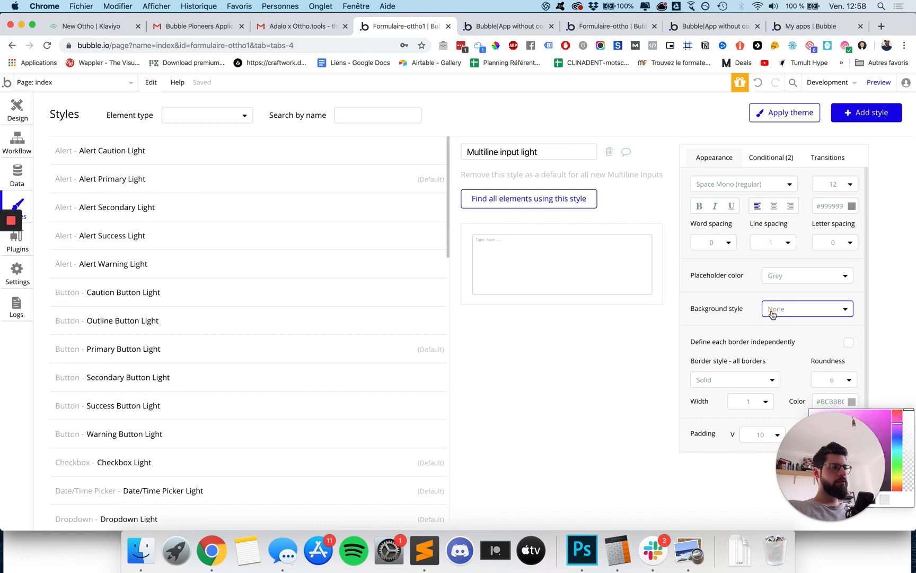
pyautogui.click(775, 342)
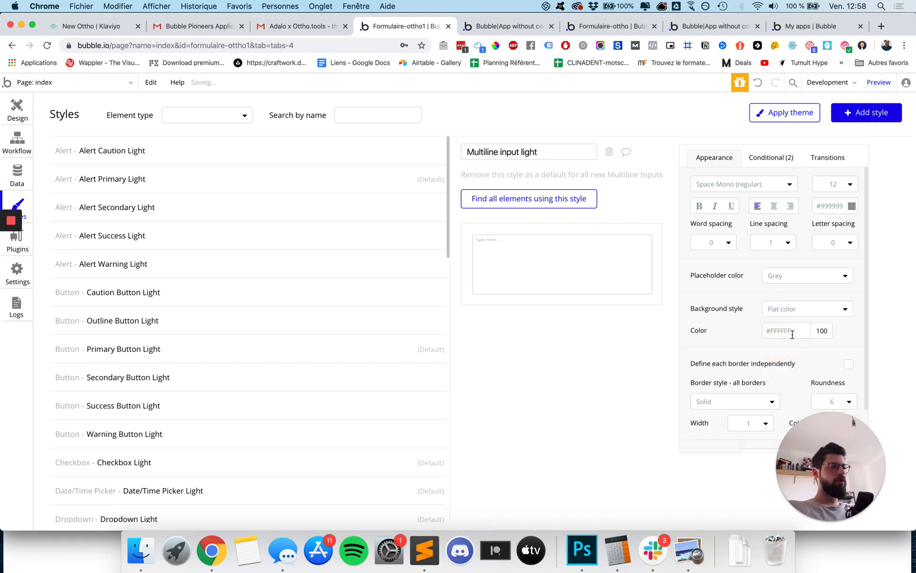
pyautogui.click(8, 118)
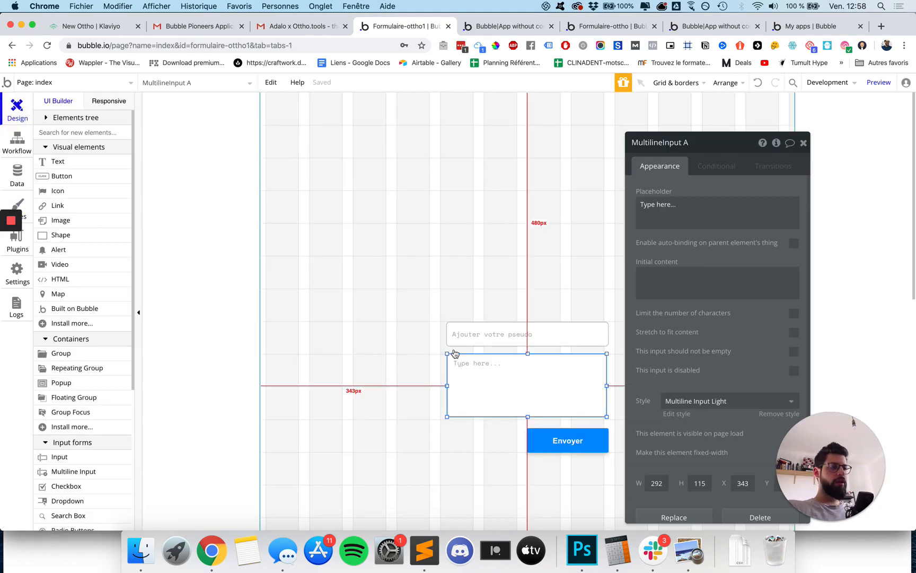
# Set the multiline input's placeholder to "Ecrire votre message".
pyautogui.tripleClick(661, 205)
pyautogui.write('Ecrire votre mes')
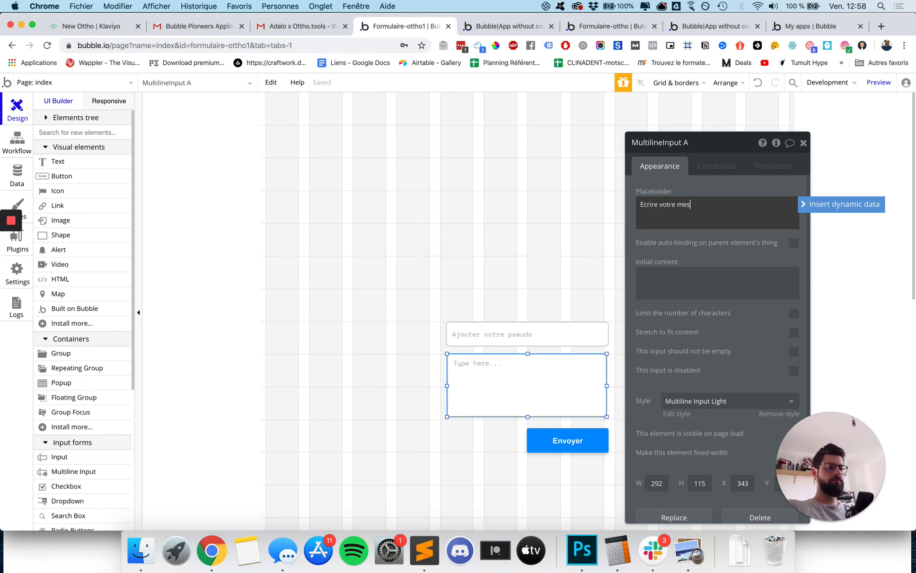
pyautogui.write('age')
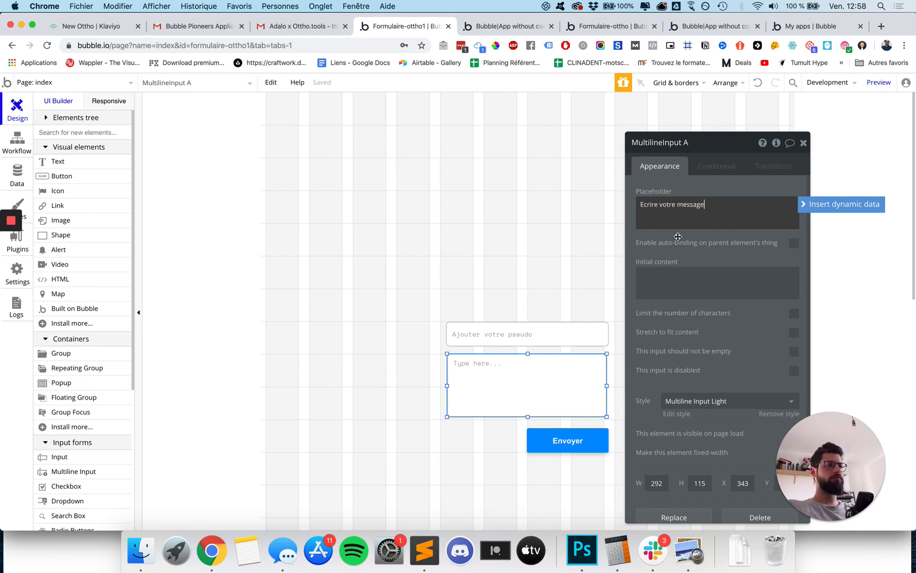
pyautogui.click(677, 239)
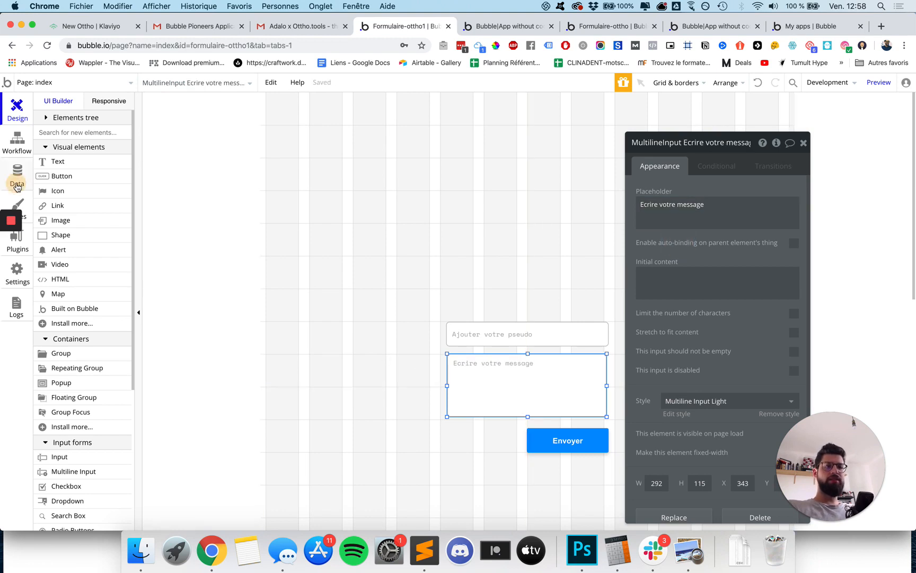
# Add a text field named Message to the Mur data type.
pyautogui.click(16, 178)
pyautogui.click(97, 124)
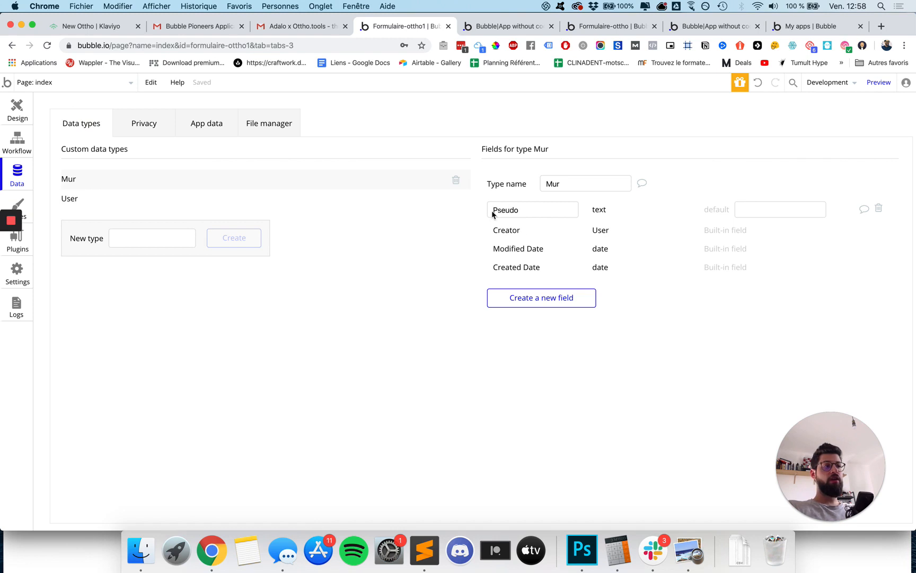
pyautogui.click(535, 300)
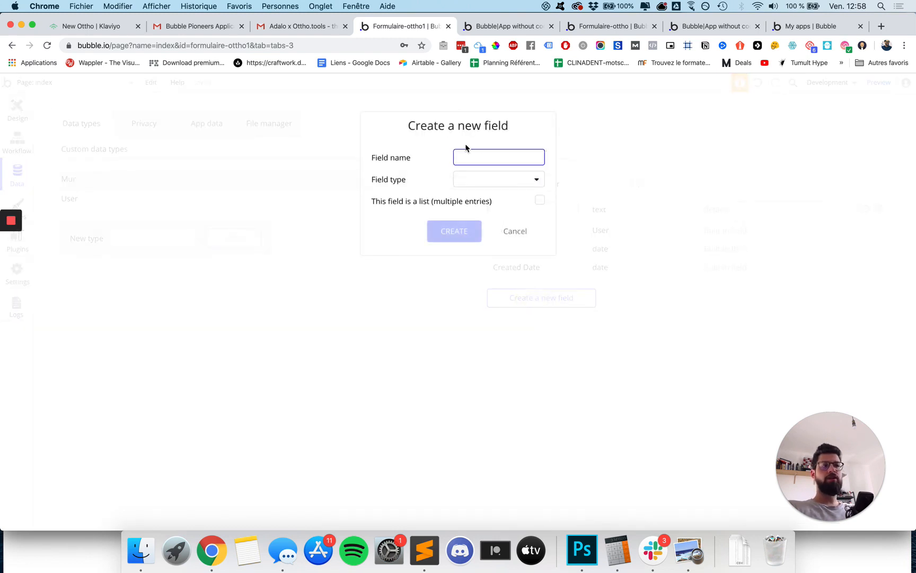
pyautogui.write('Message')
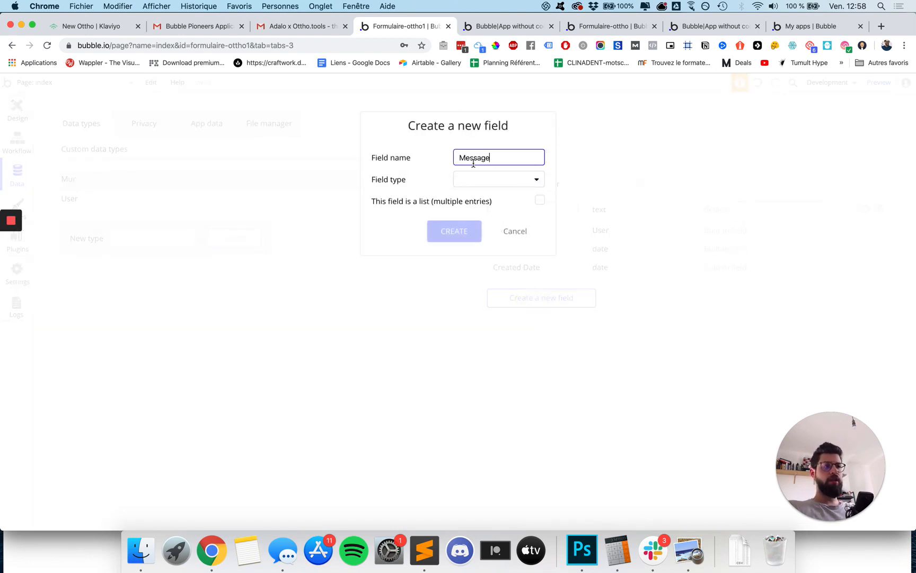
pyautogui.click(472, 180)
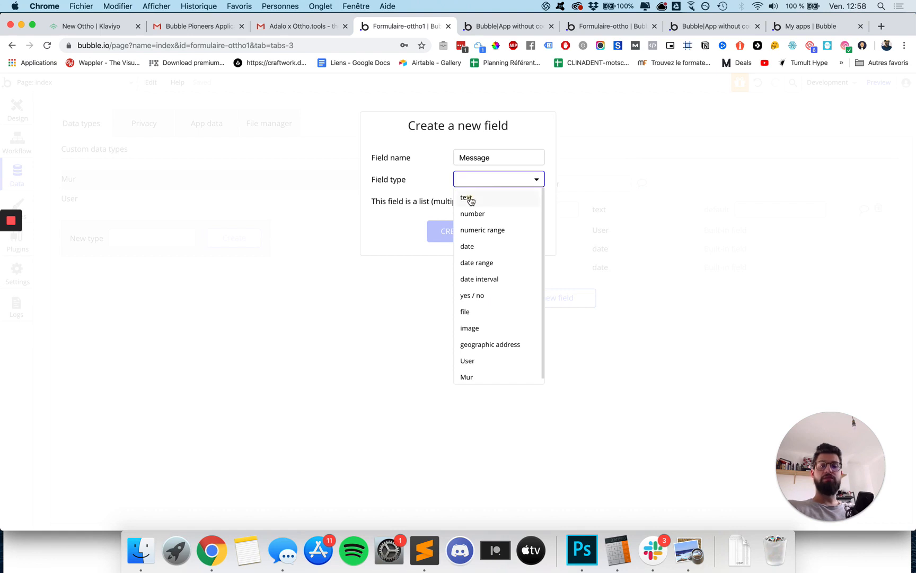
pyautogui.click(470, 198)
pyautogui.click(454, 229)
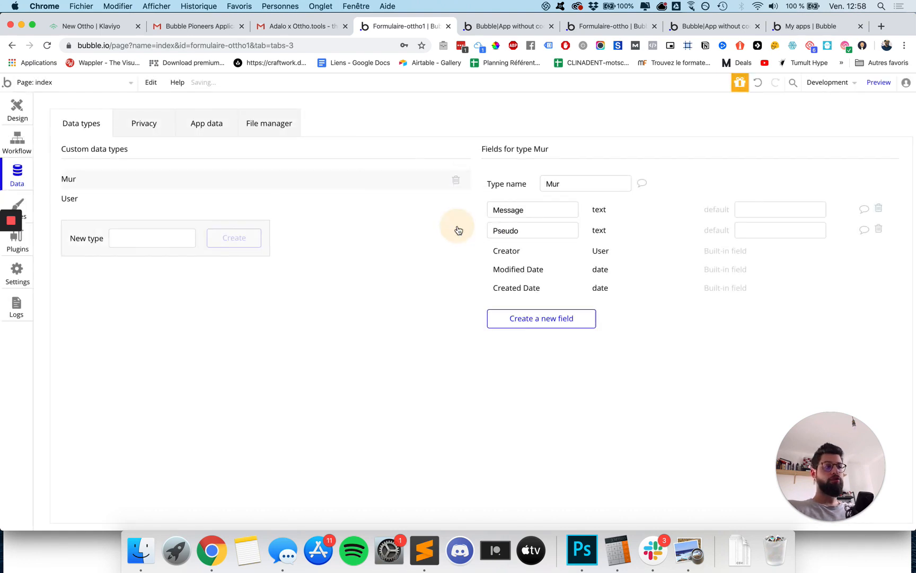
# In the Envoyer button's workflow, make the Mur creation action also set Message to MultilineInput Ecrire votre message's value.
pyautogui.click(18, 112)
pyautogui.click(578, 441)
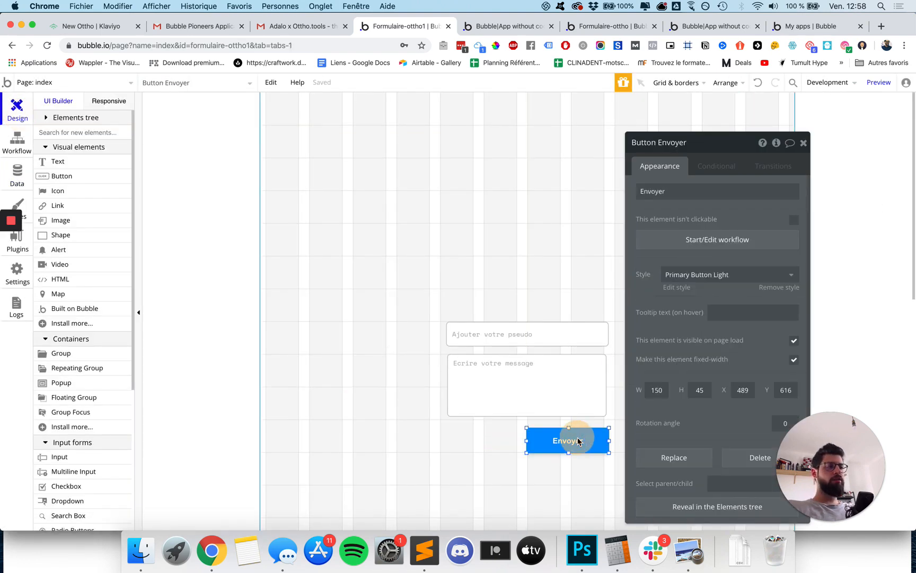
pyautogui.click(708, 239)
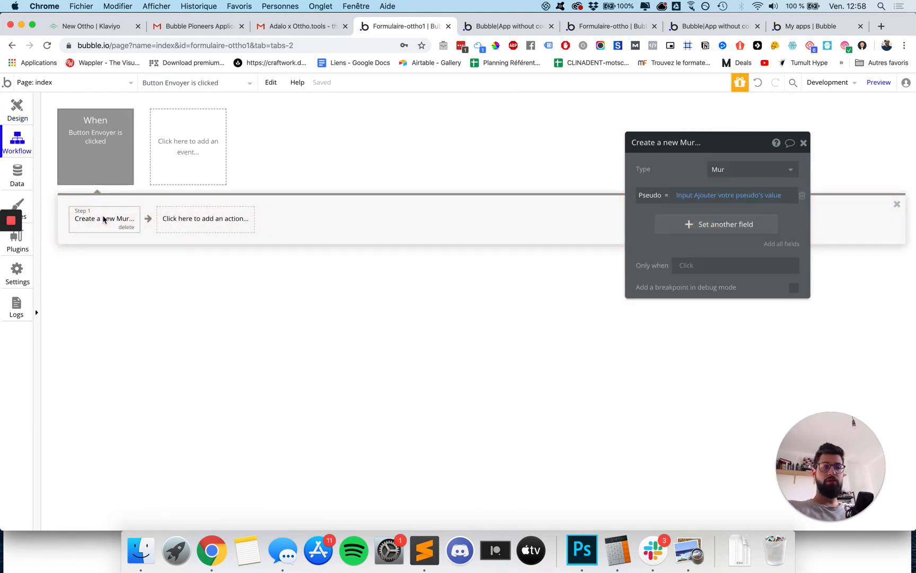
pyautogui.click(726, 225)
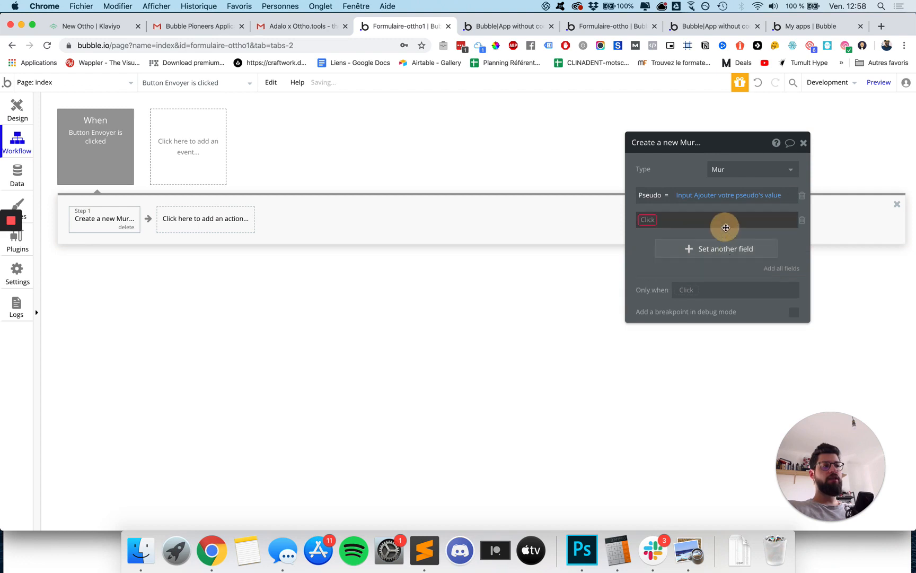
pyautogui.click(648, 220)
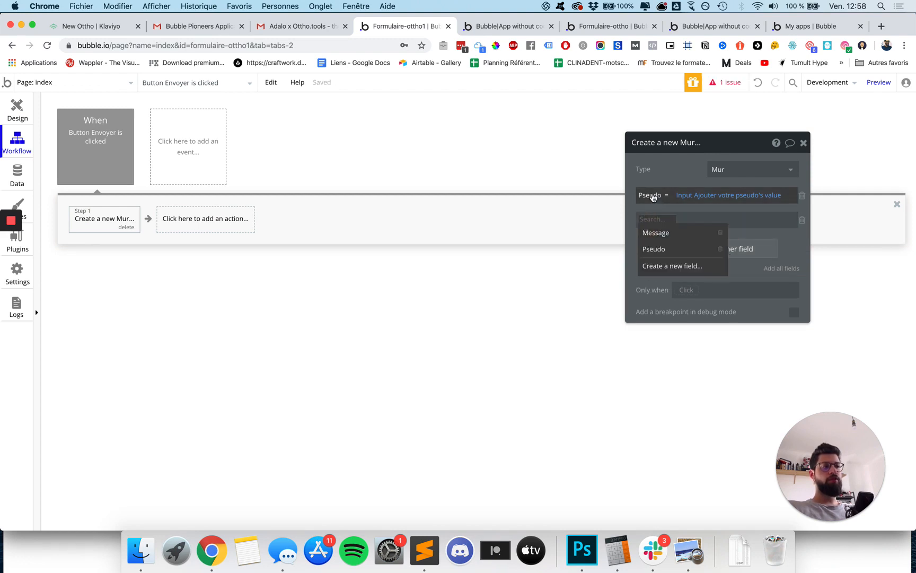
pyautogui.click(656, 234)
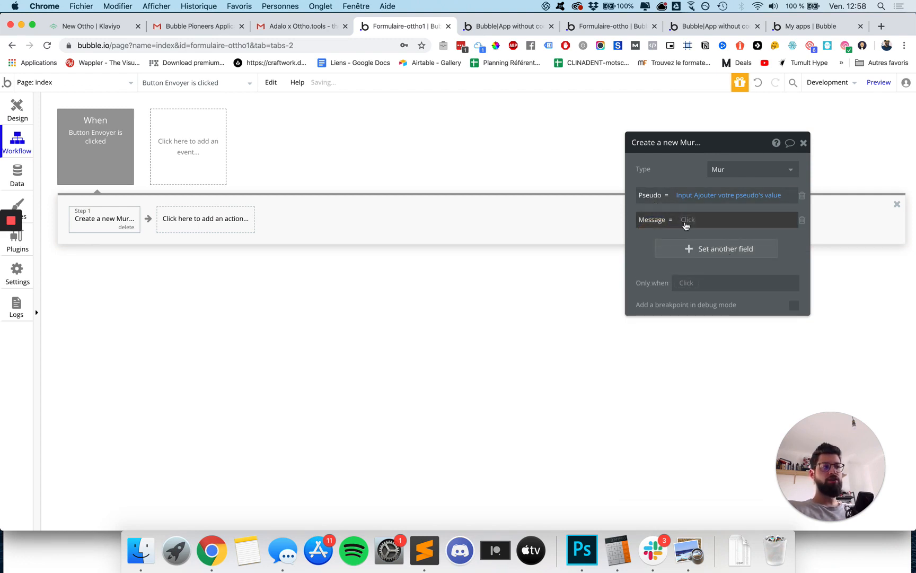
pyautogui.click(687, 220)
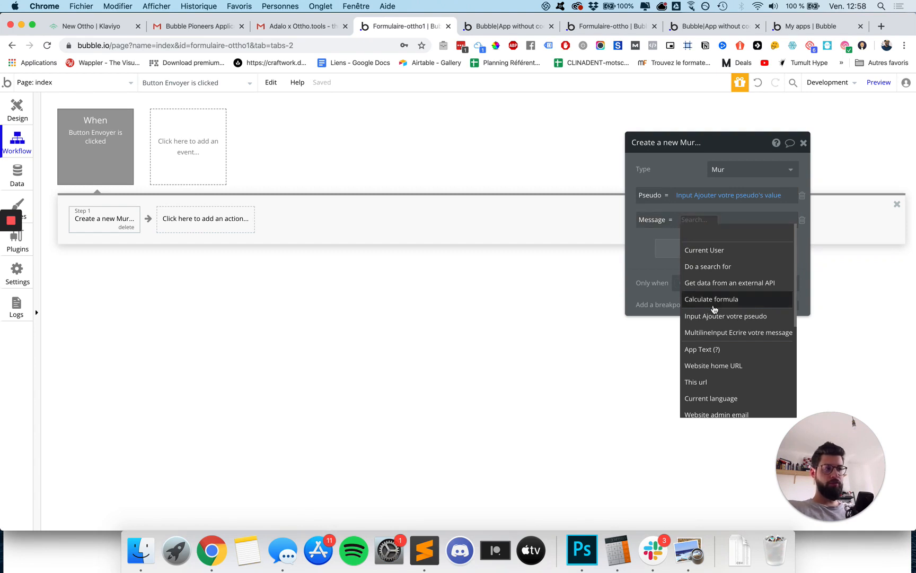
pyautogui.click(710, 333)
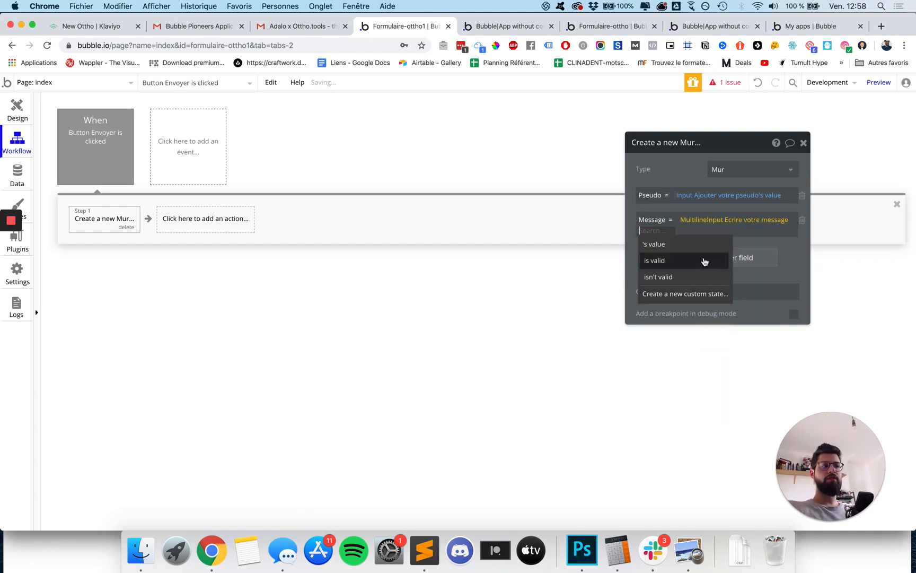
pyautogui.click(696, 245)
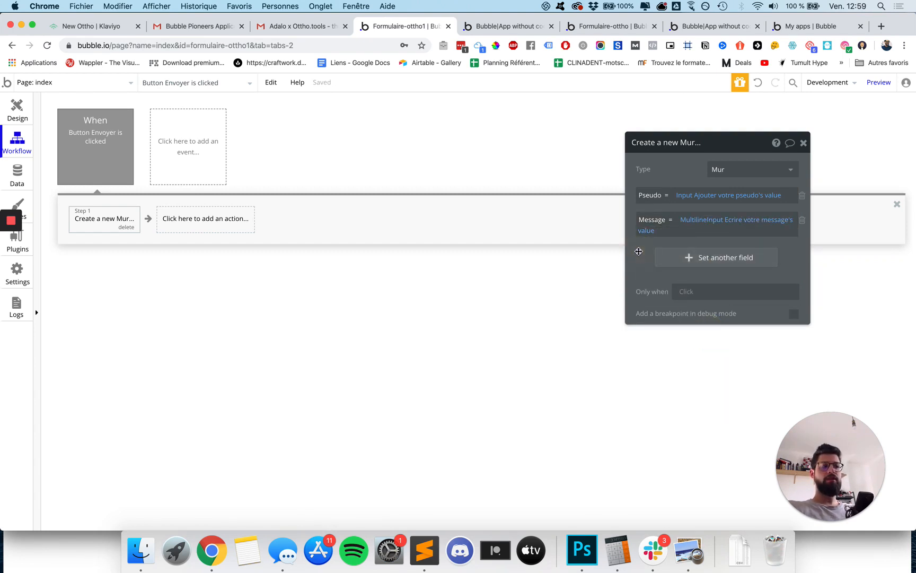
# Reload the app preview and submit a test entry with a first name as pseudo and a "Hello je m'appelle" message ending in that name.
pyautogui.click(476, 28)
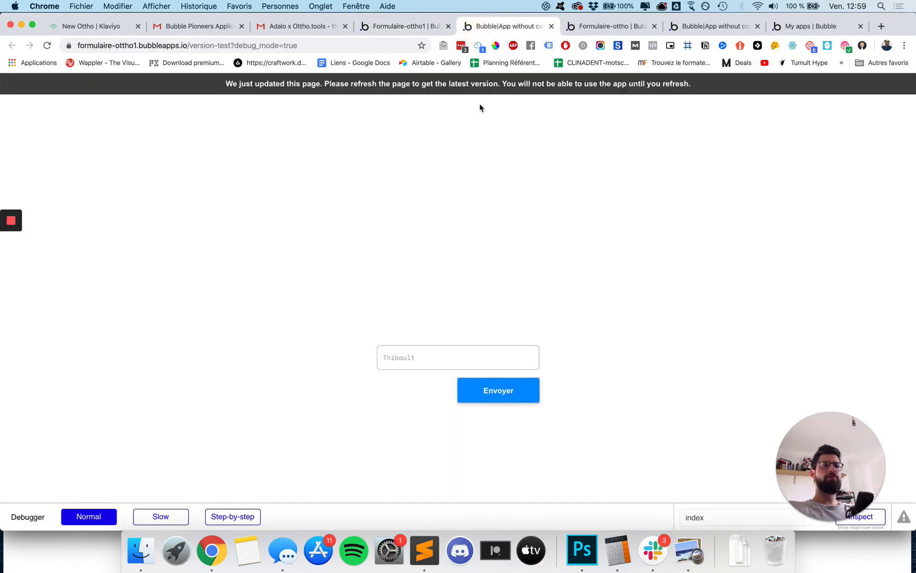
pyautogui.press('super+r')
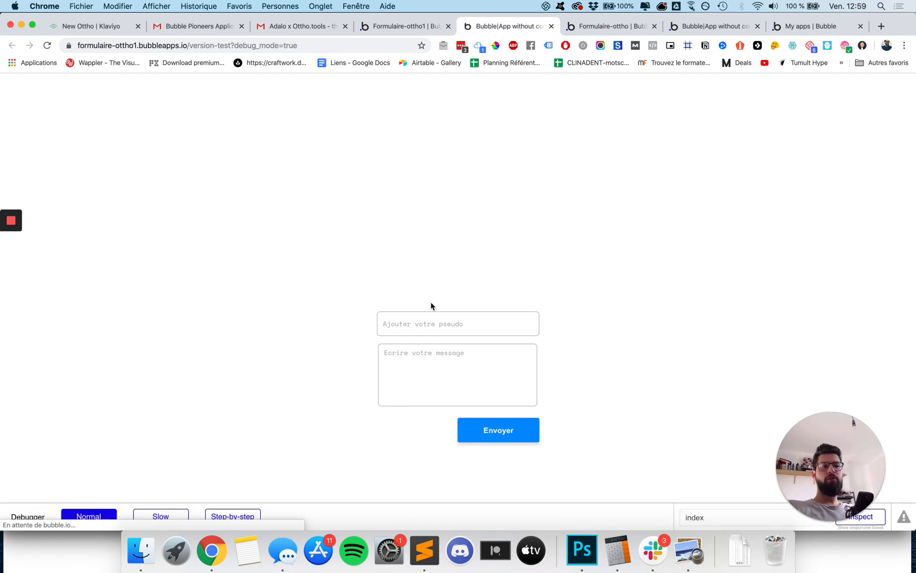
pyautogui.click(432, 322)
pyautogui.write('Th')
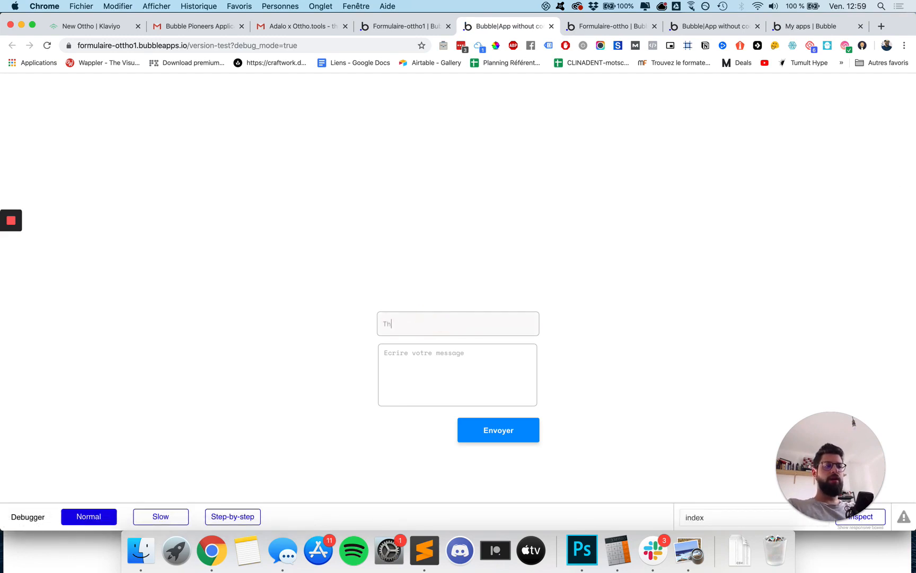
pyautogui.press('BackSpace')
pyautogui.press('BackSpace')
pyautogui.write('Vincent')
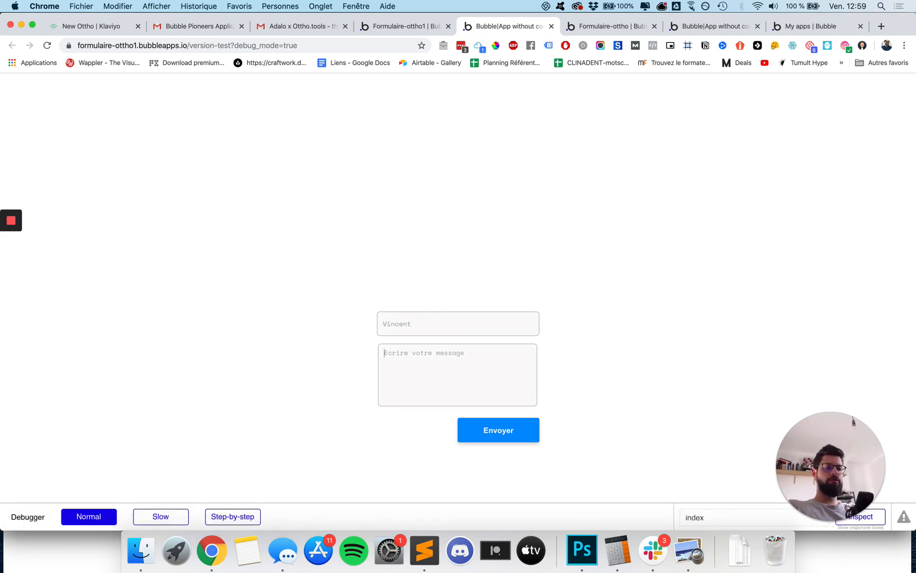
pyautogui.write("Hello je m'appelle")
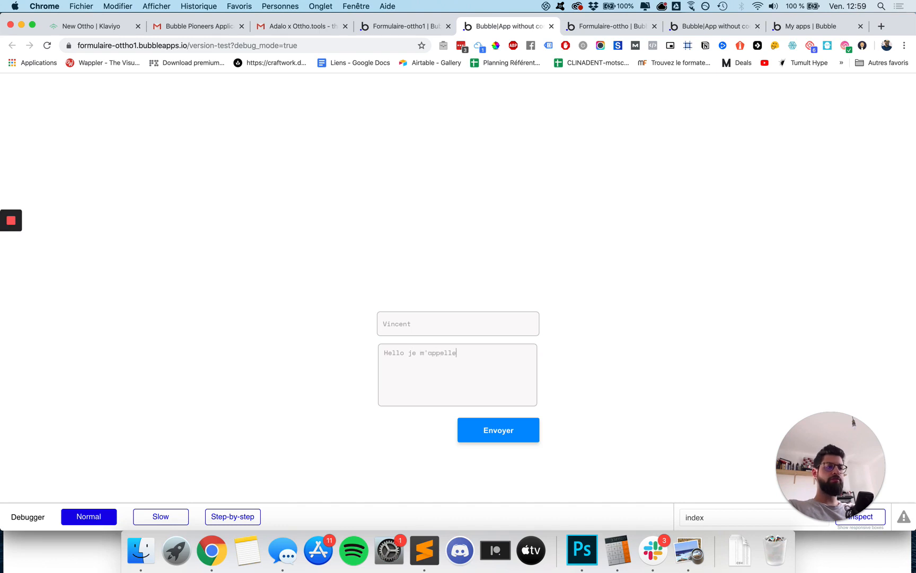
pyautogui.write(' Vincent')
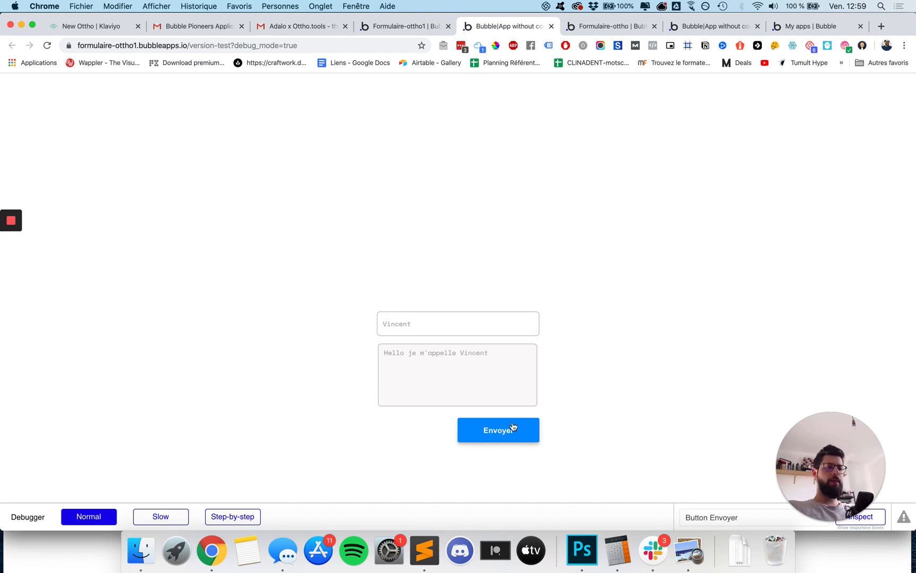
pyautogui.click(519, 430)
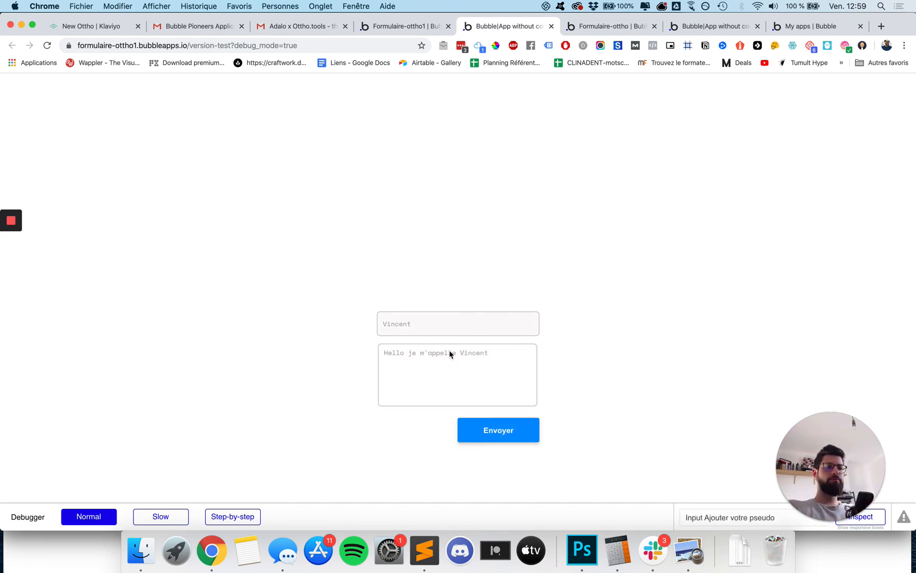
# Open the stored Mur entries in the editor and add the Message field to the All Murs view.
pyautogui.click(419, 25)
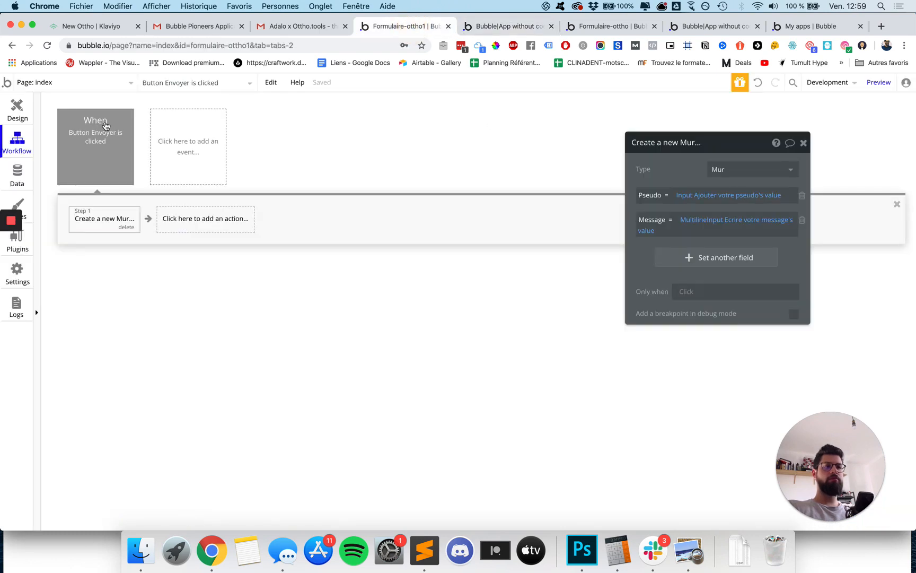
pyautogui.click(17, 173)
pyautogui.click(214, 125)
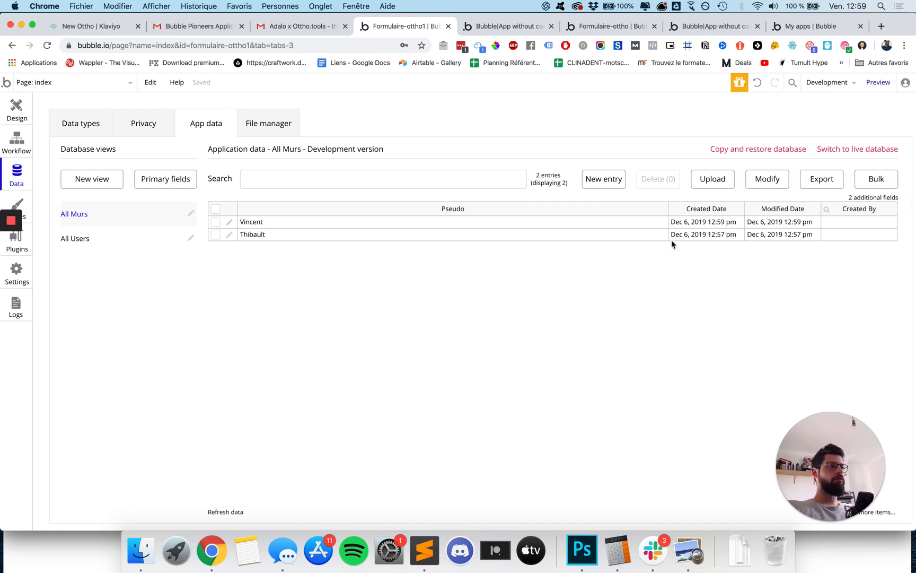
pyautogui.click(863, 200)
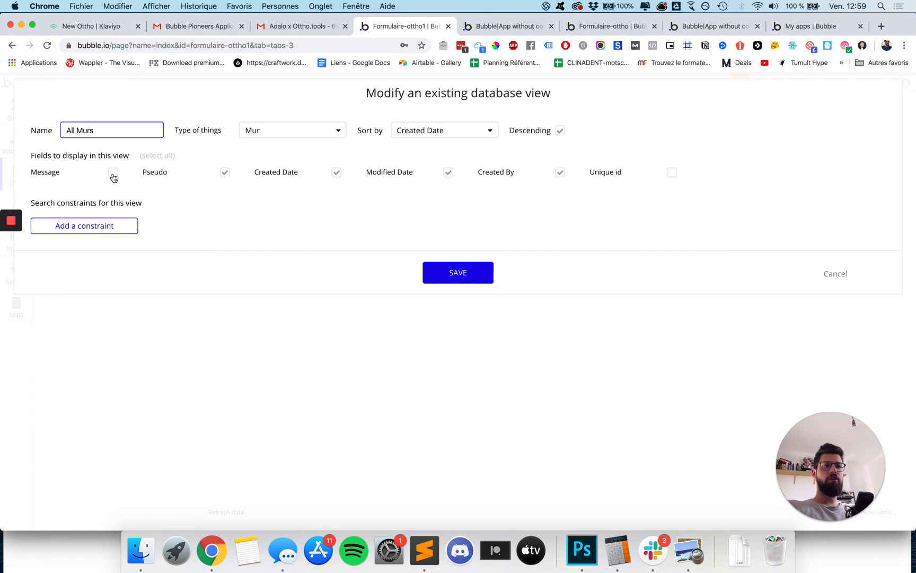
pyautogui.click(113, 173)
pyautogui.click(465, 271)
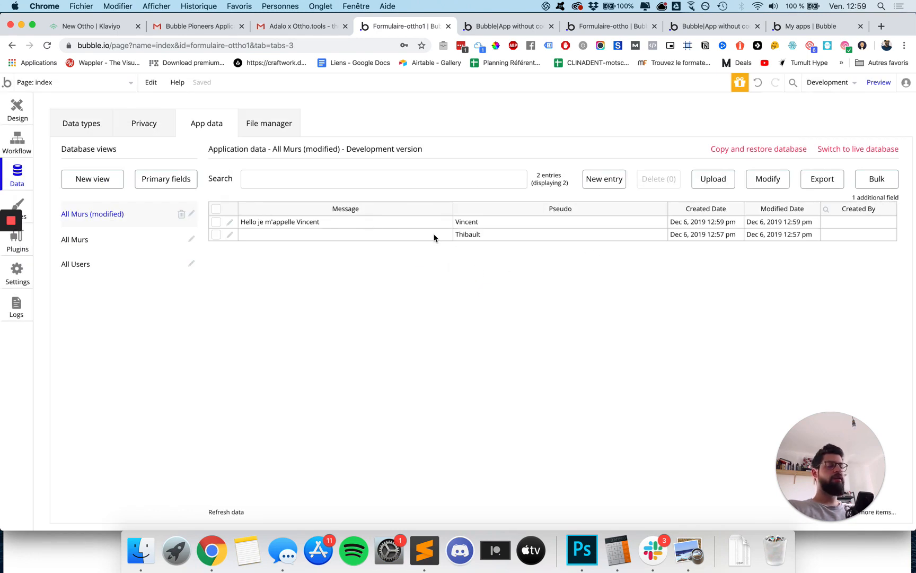
# Add a Reset inputs action after the Mur creation step in the Envoyer button's workflow.
pyautogui.click(17, 109)
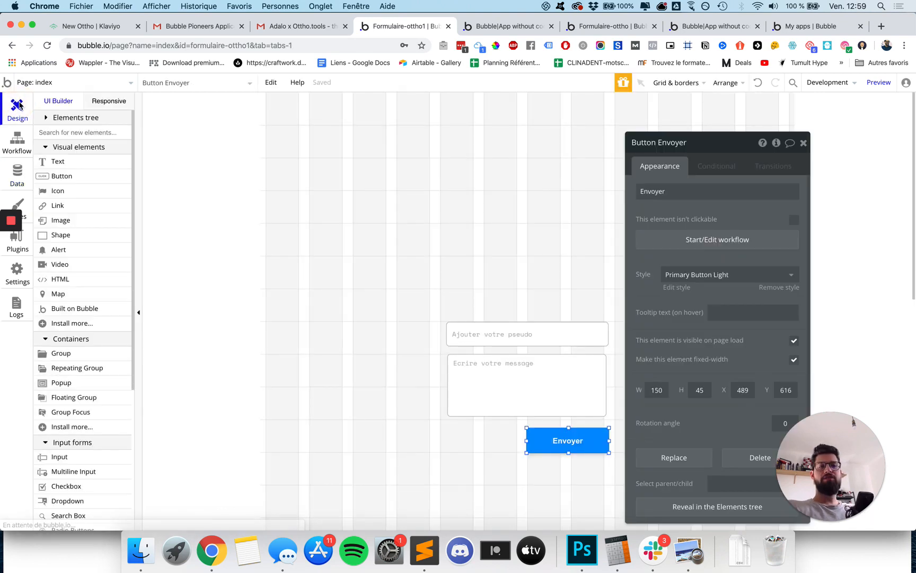
pyautogui.click(13, 144)
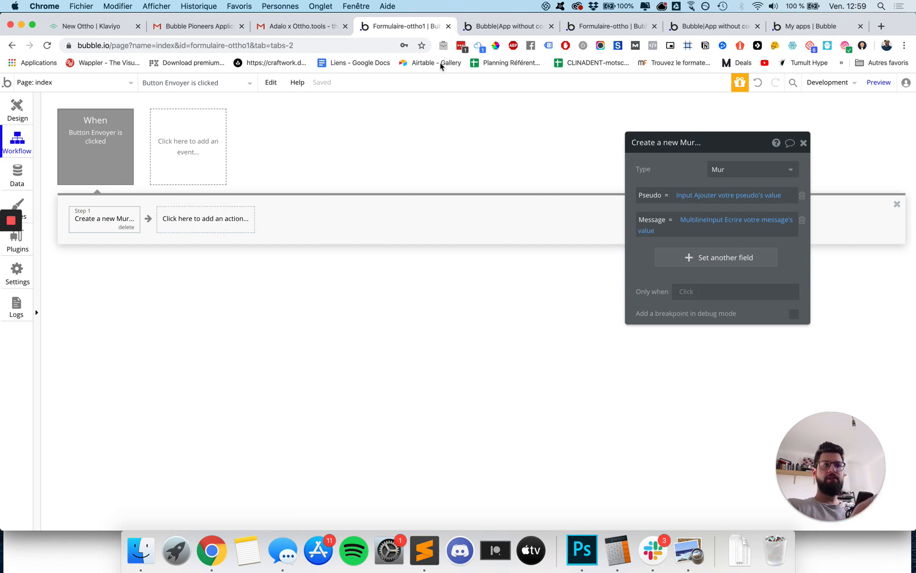
pyautogui.click(480, 27)
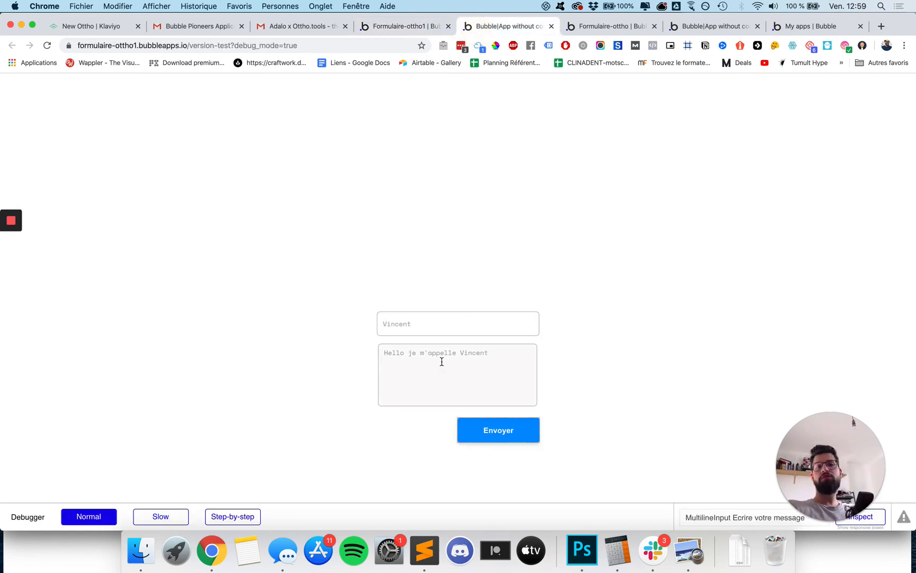
pyautogui.click(408, 26)
pyautogui.click(204, 218)
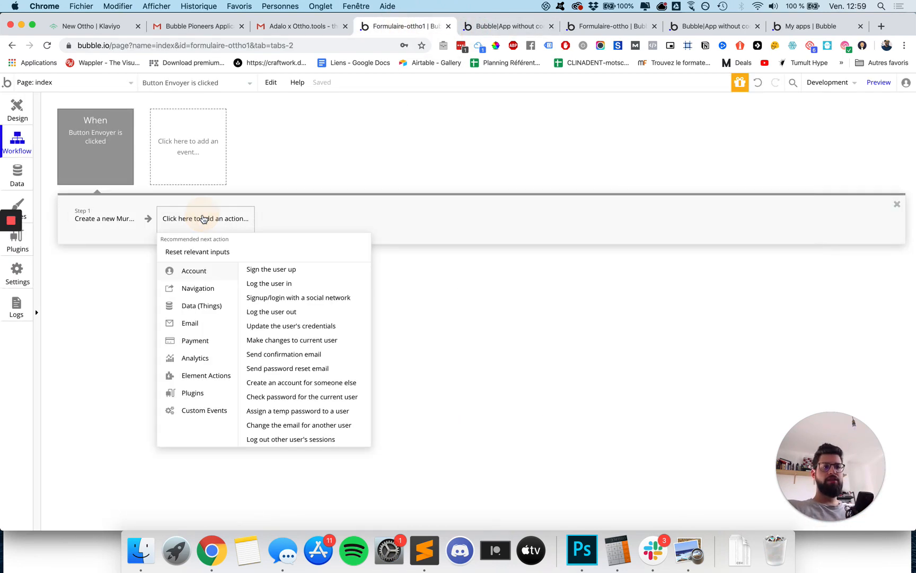
pyautogui.moveTo(202, 374)
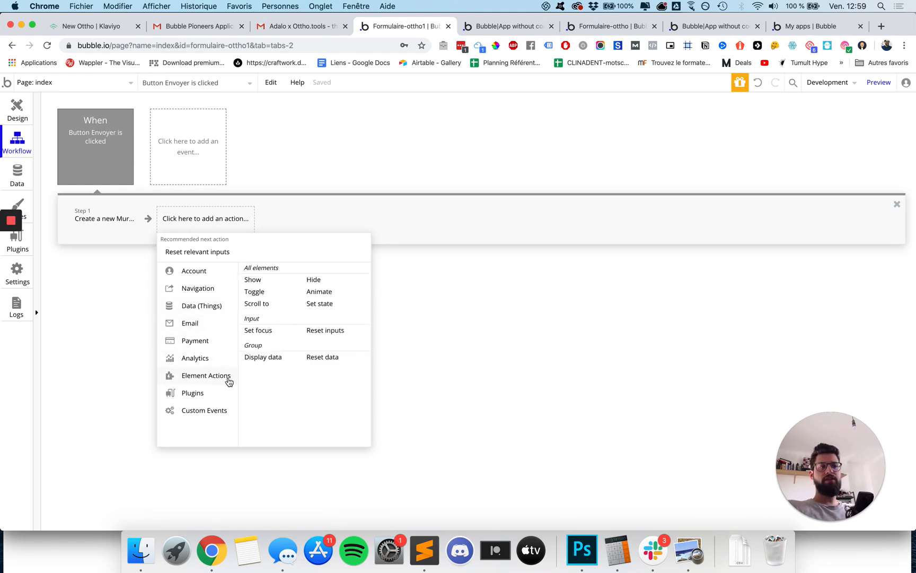
pyautogui.click(325, 330)
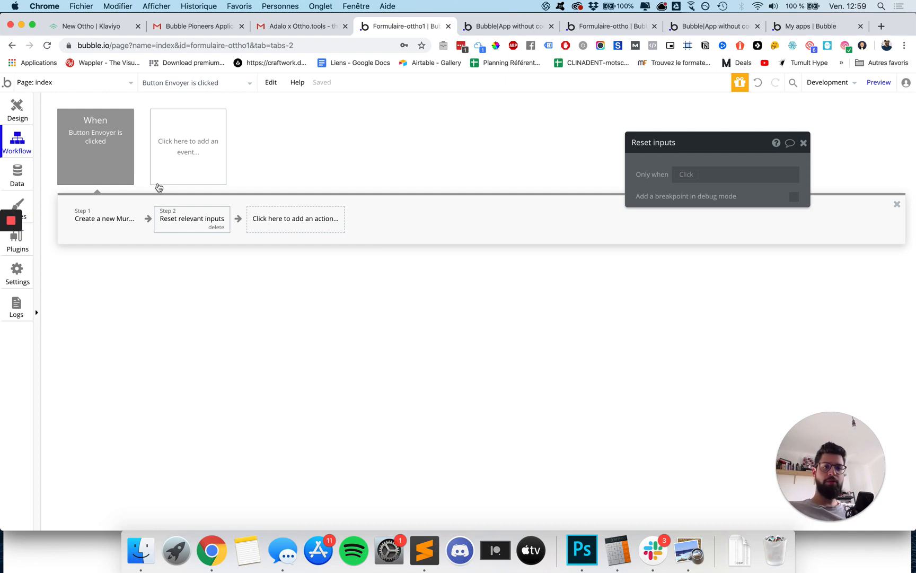
# Reload the app preview and submit another entry with a different first name as pseudo and a "C'est" message followed by that name.
pyautogui.click(477, 28)
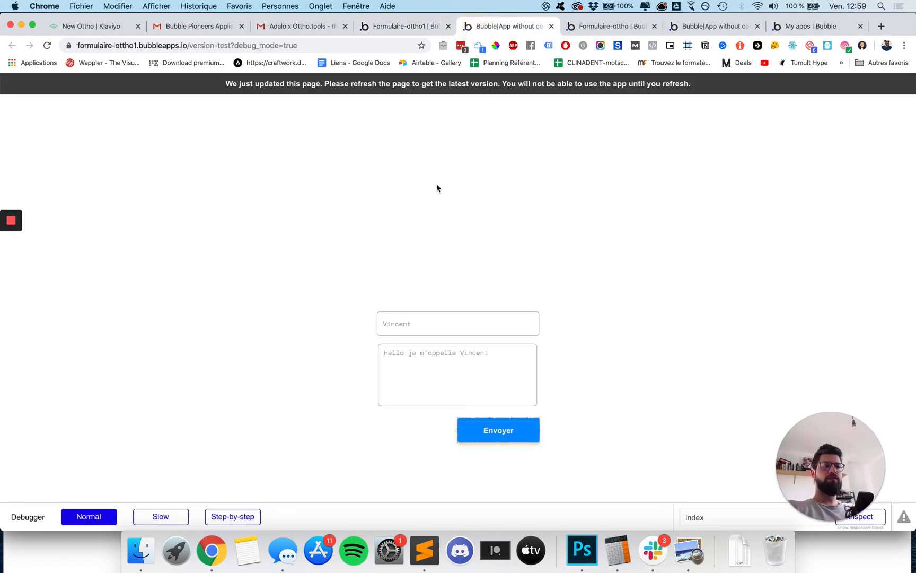
pyautogui.press('super+r')
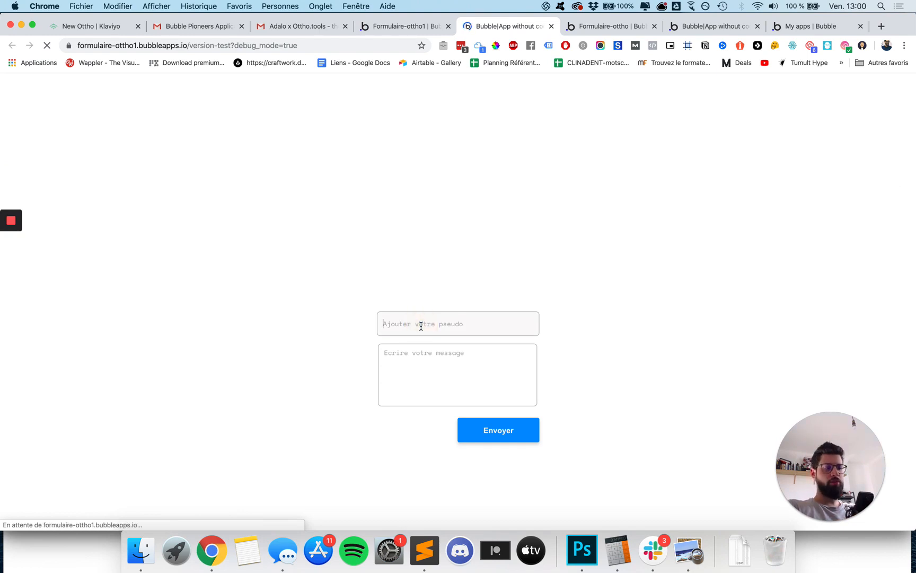
pyautogui.write('t')
pyautogui.press('BackSpace')
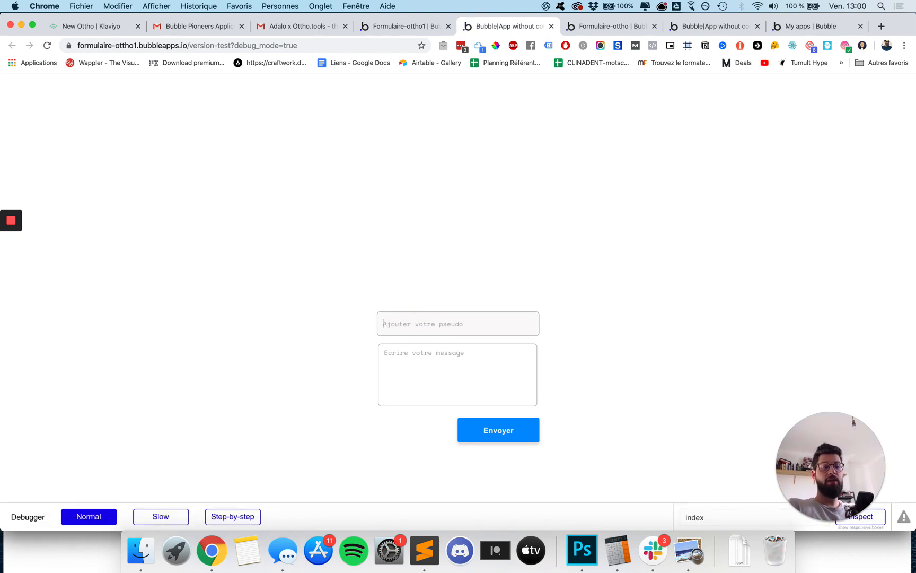
pyautogui.write('Karine')
pyautogui.press('Tab')
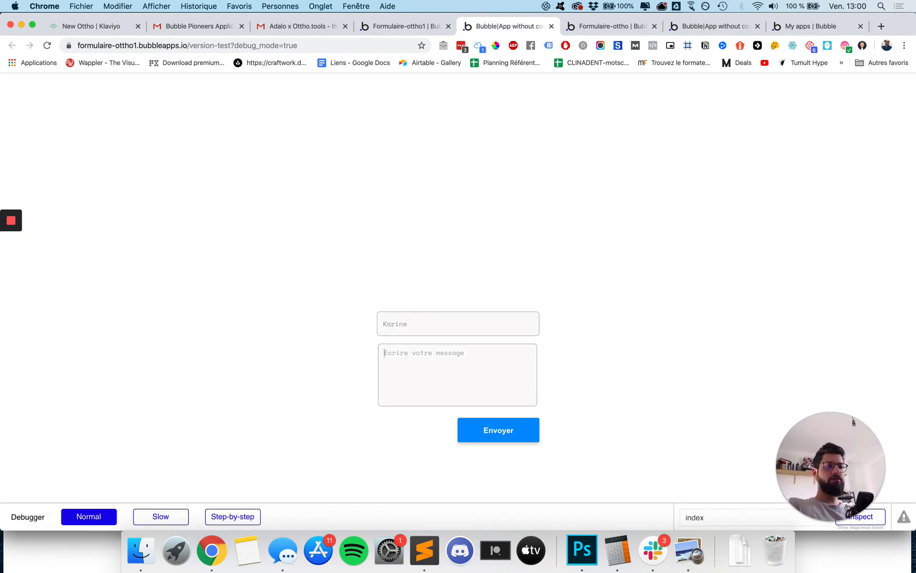
pyautogui.write('c')
pyautogui.press('BackSpace')
pyautogui.write("C'es")
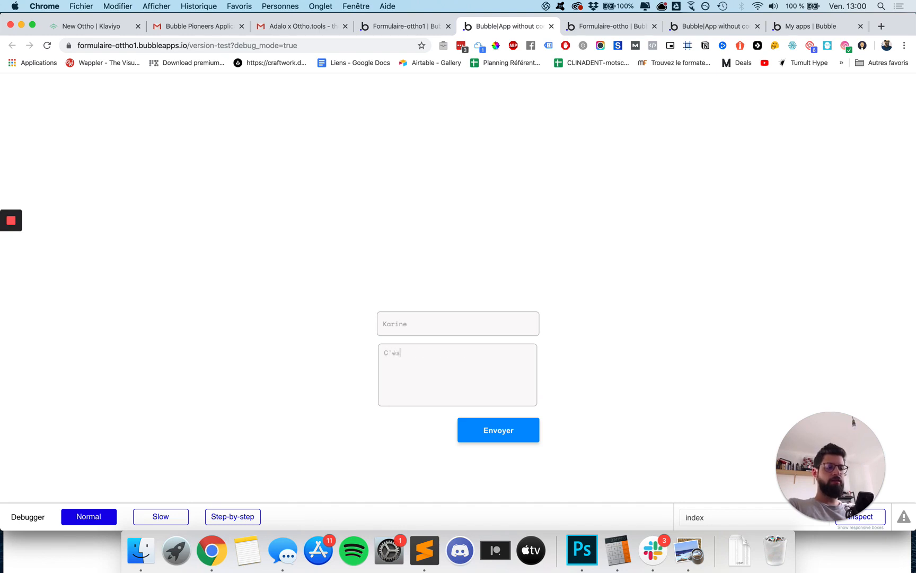
pyautogui.write('t Karine')
pyautogui.click(485, 429)
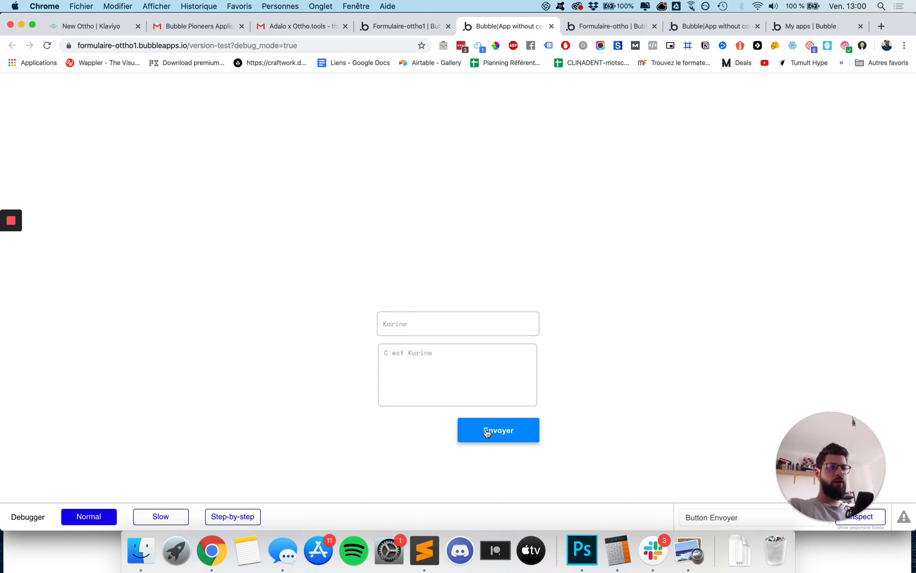